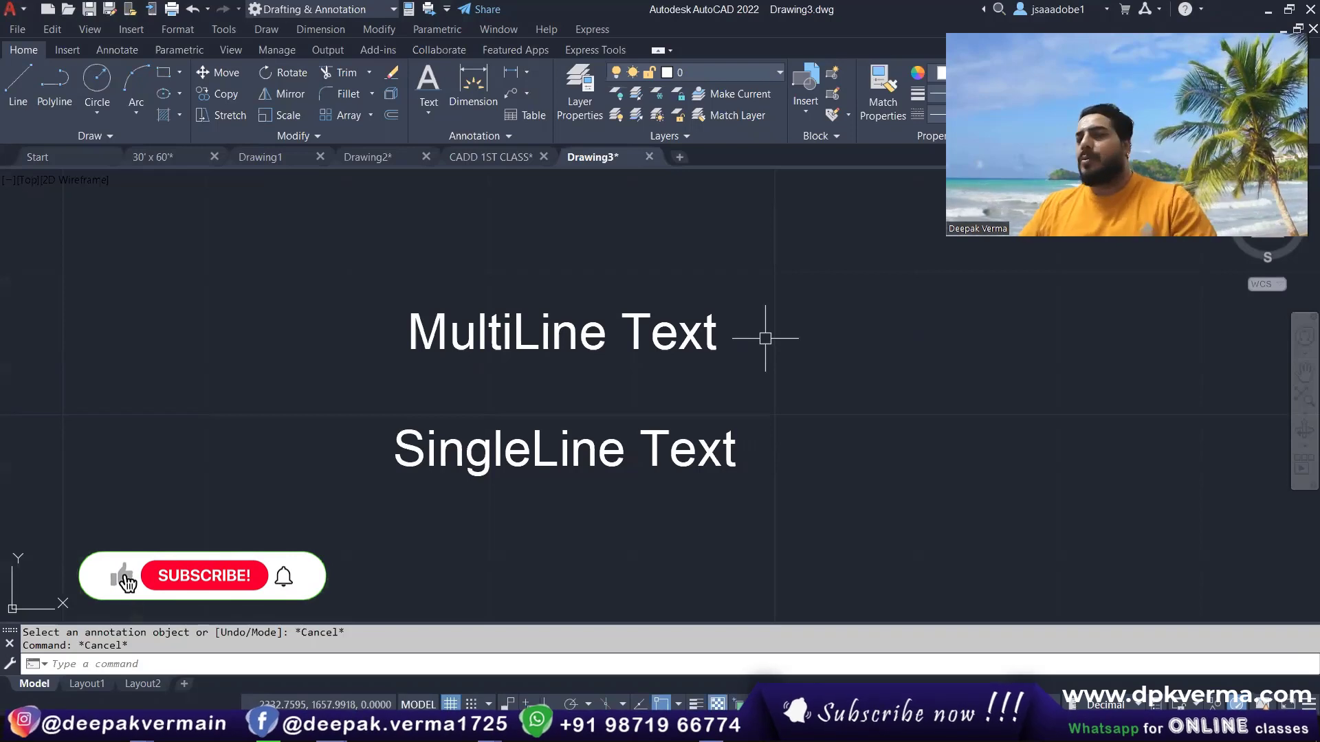
Open the MultiLine Text in the text editor and close it unchanged
middle_click_drag(725, 303, 728, 309)
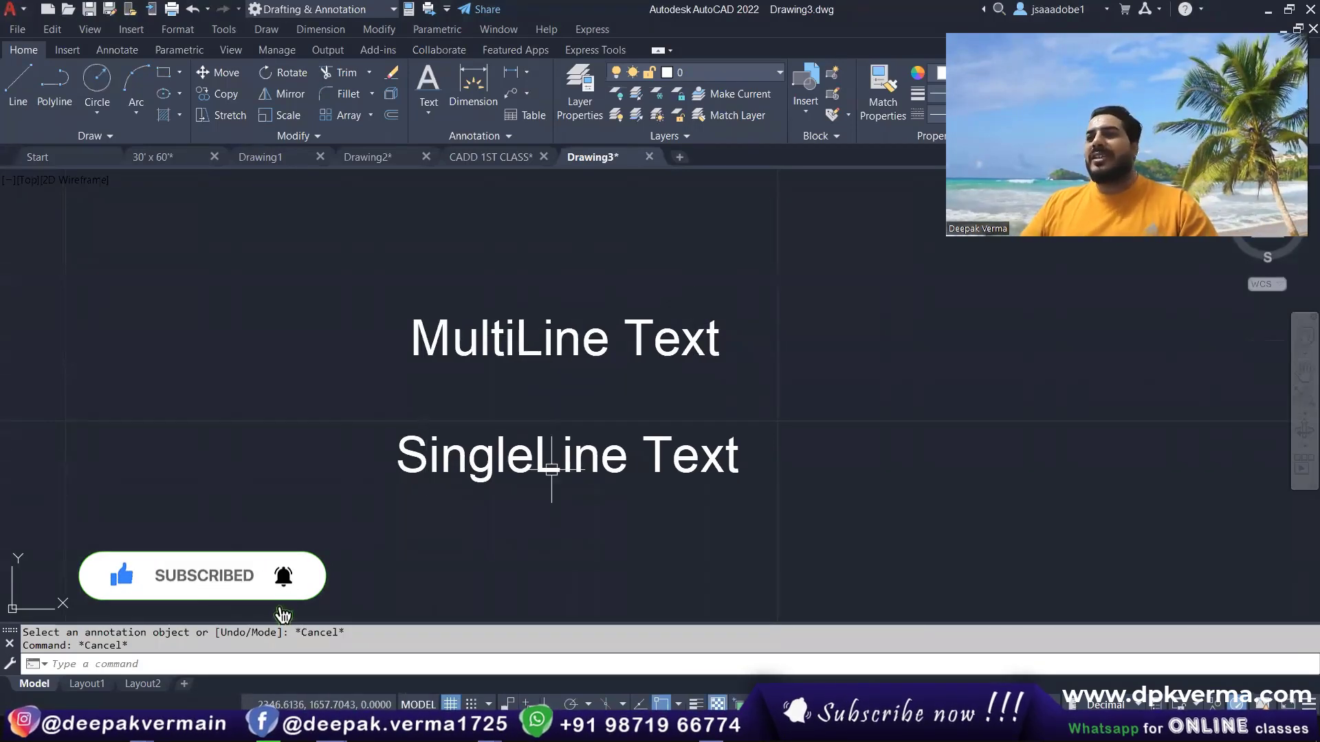
middle_click_drag(575, 416, 569, 433)
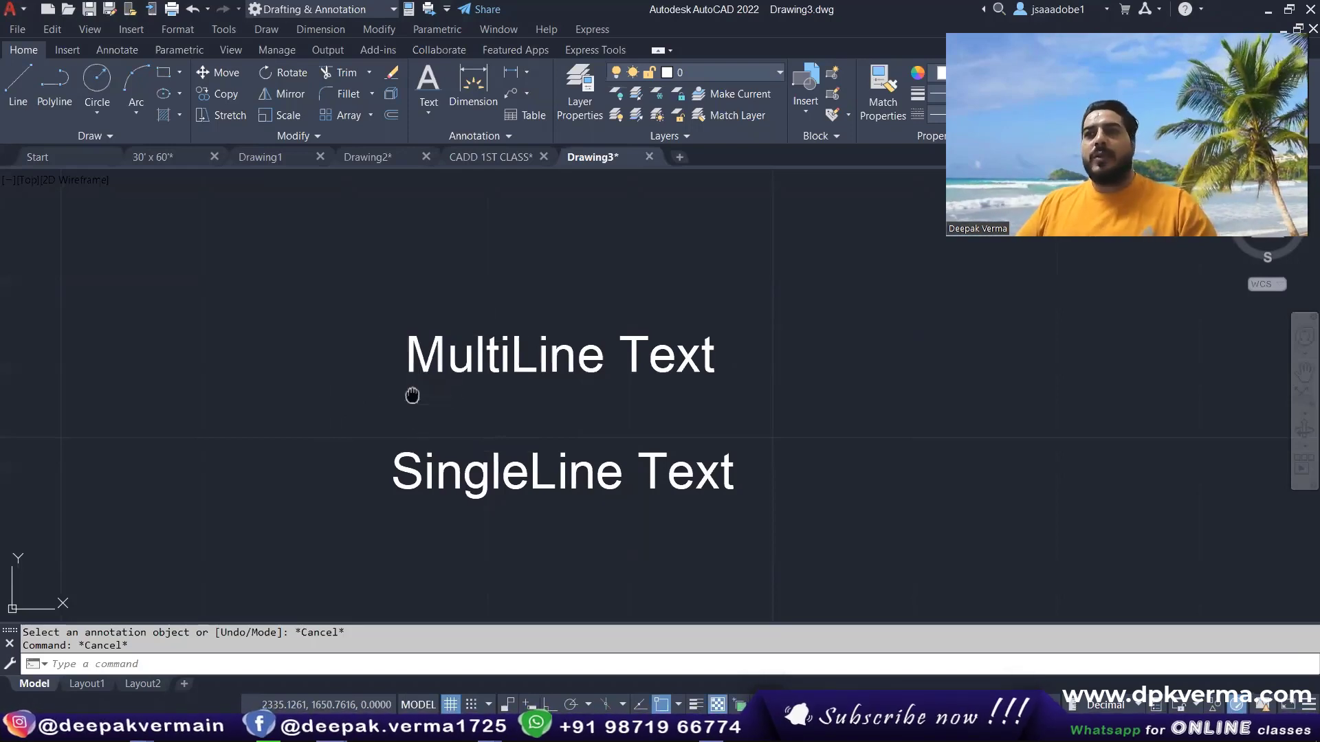
left_click(428, 110)
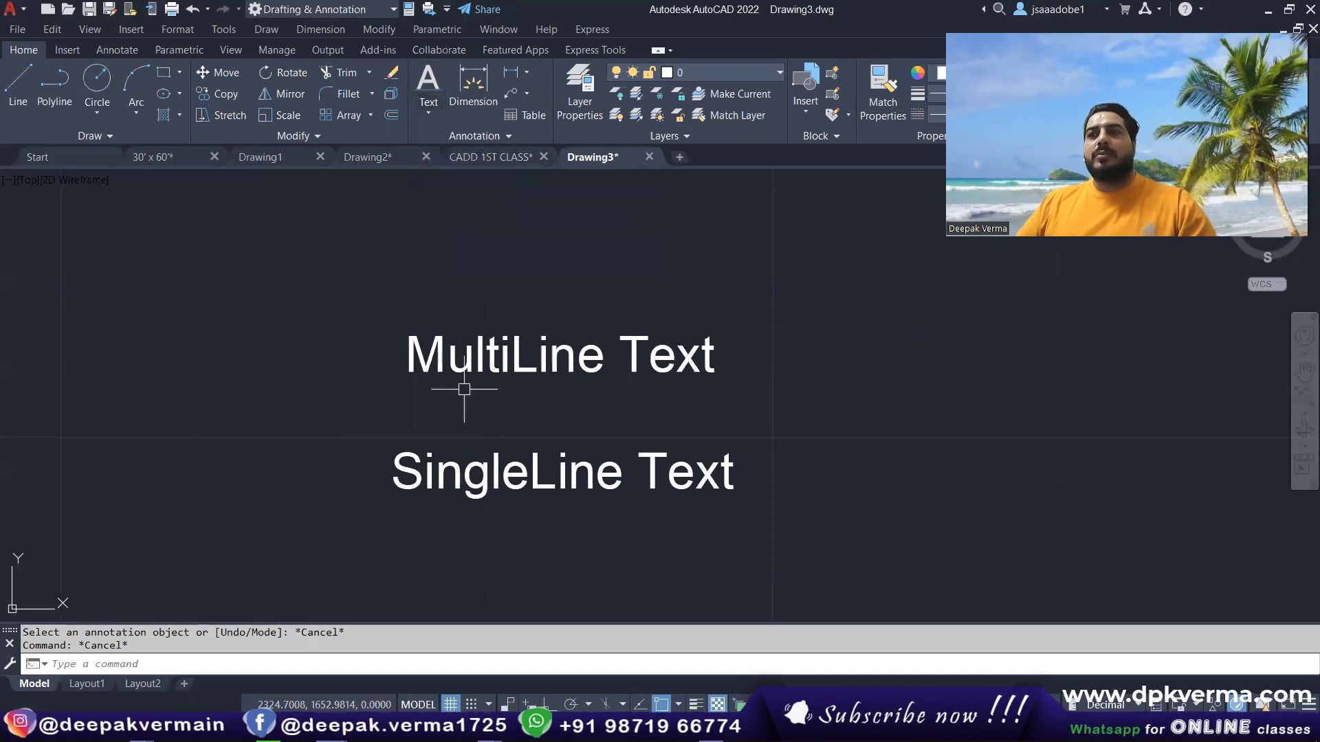
middle_click_drag(464, 389, 466, 378)
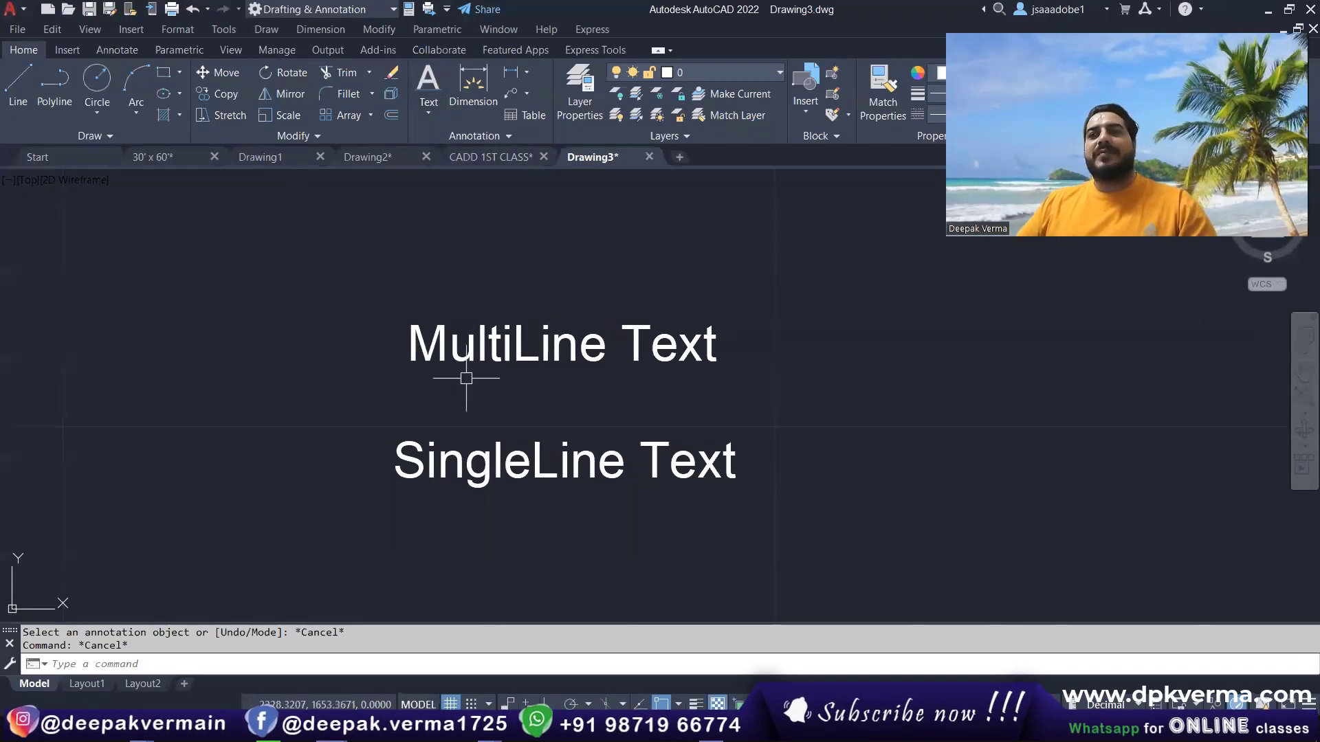
double_click(483, 345)
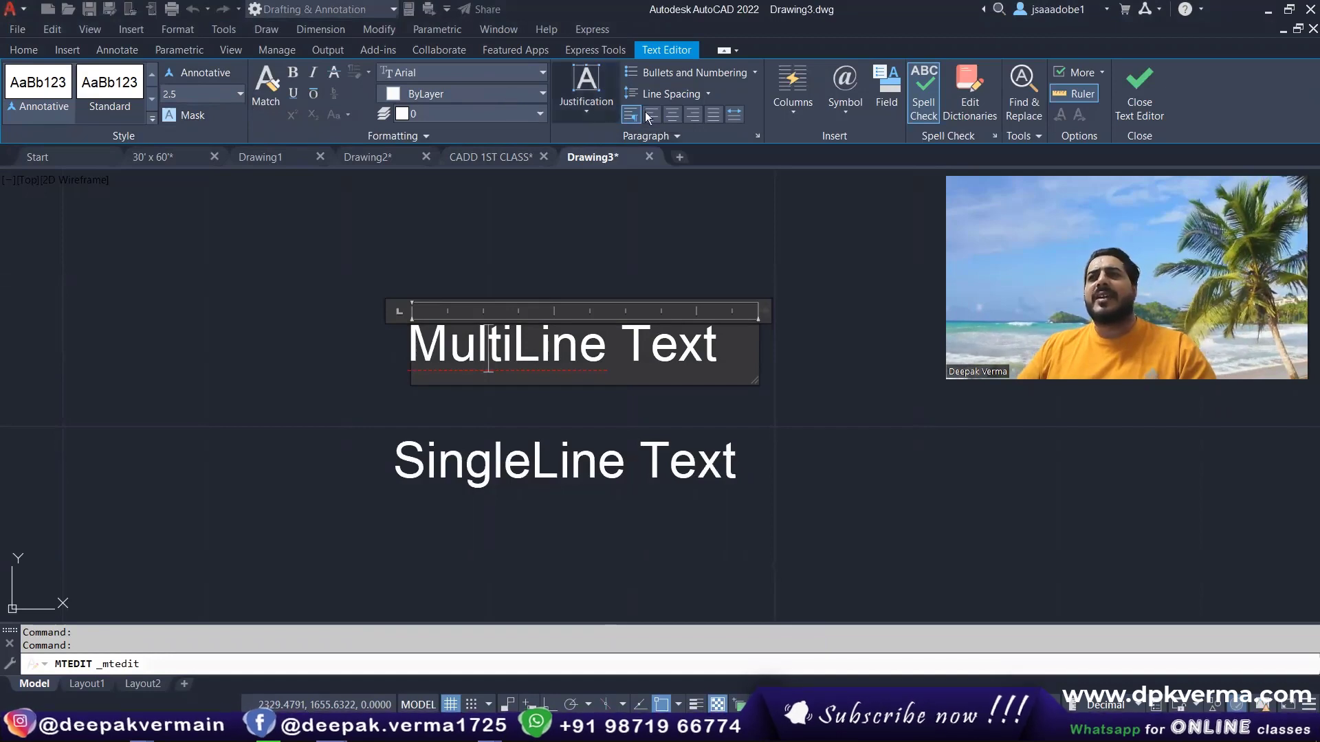
left_click(1155, 92)
Create a test multiline text box containing 'ddDSAD' with the MT command
middle_click_drag(526, 347, 388, 406)
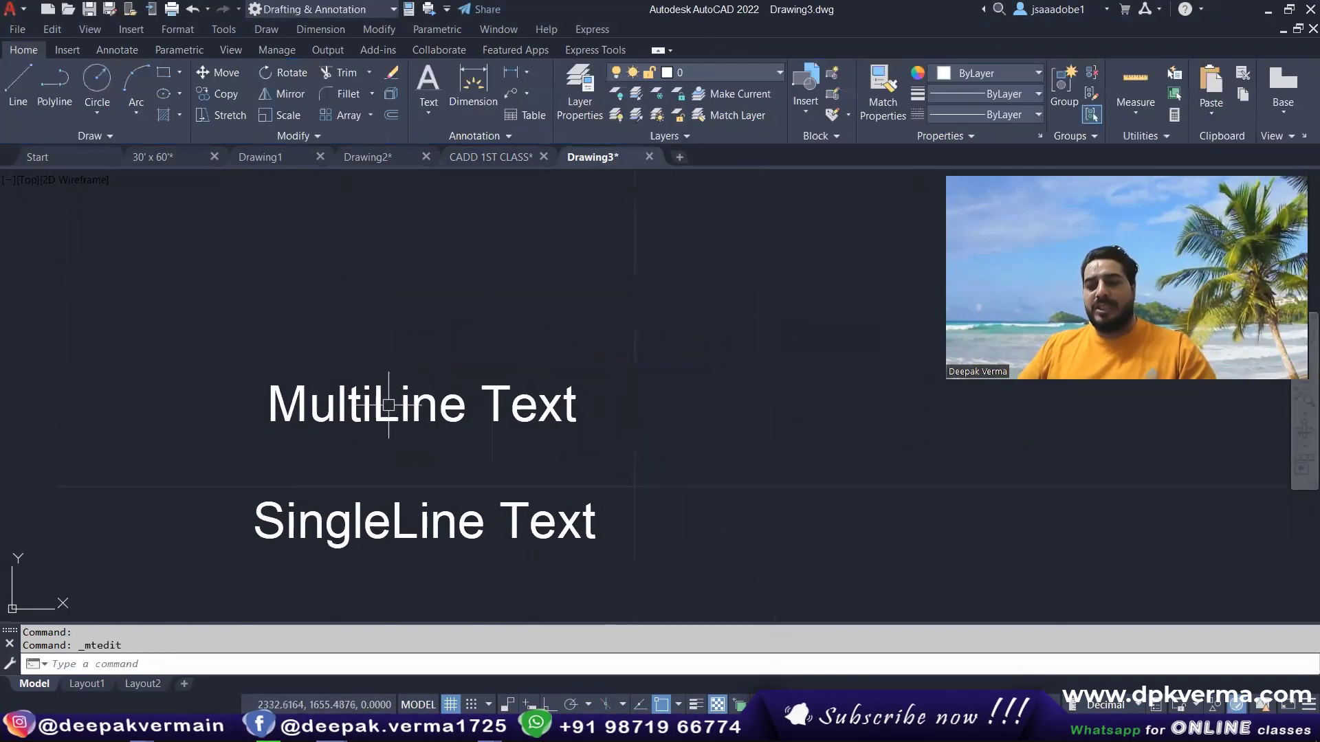
scroll(388, 406, "down", 2)
type("mt")
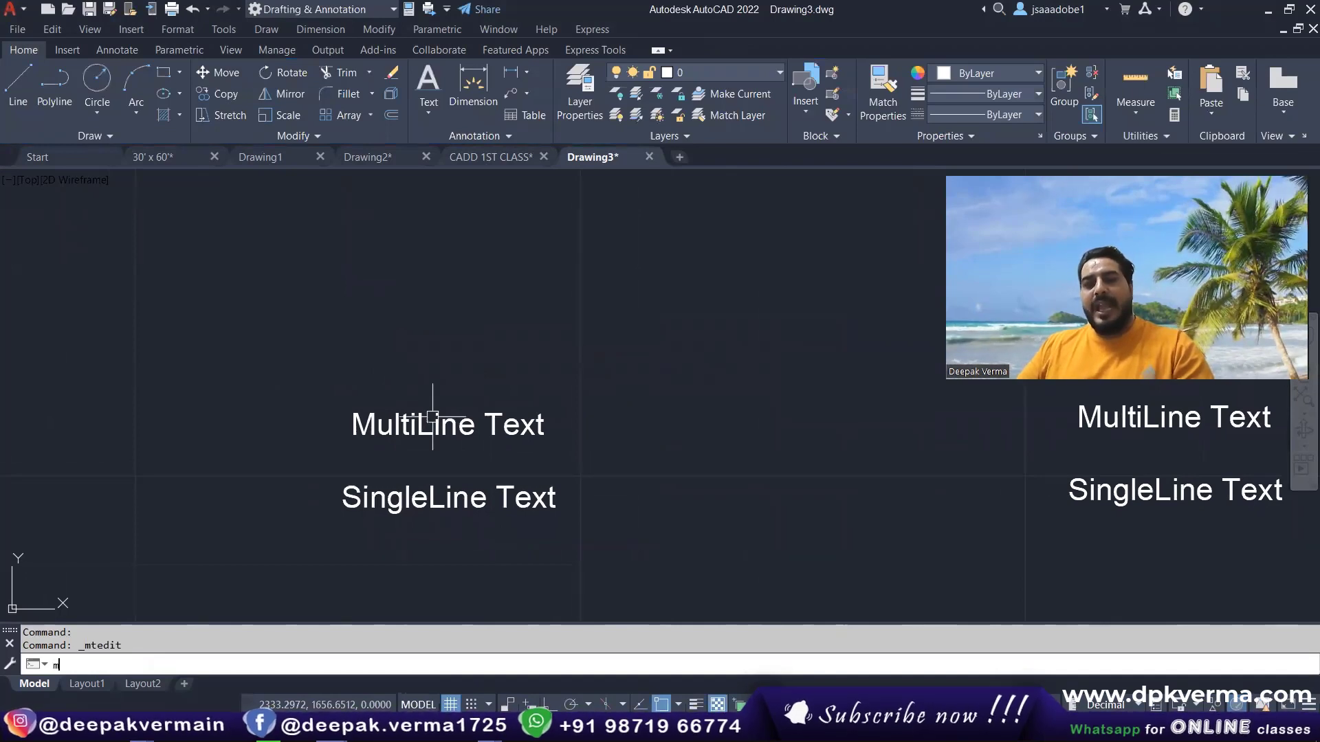
key("Return")
left_click(338, 256)
left_click(557, 319)
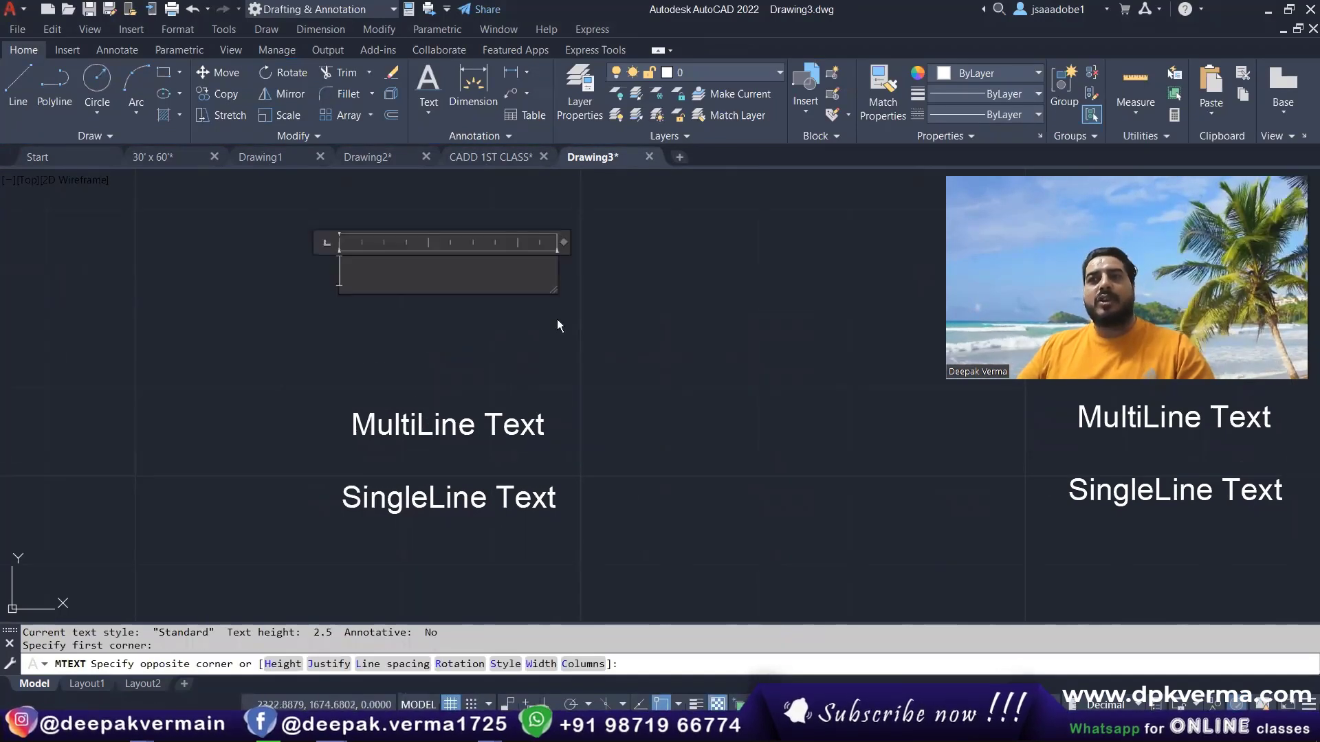
type("ddDSAD")
left_click(481, 344)
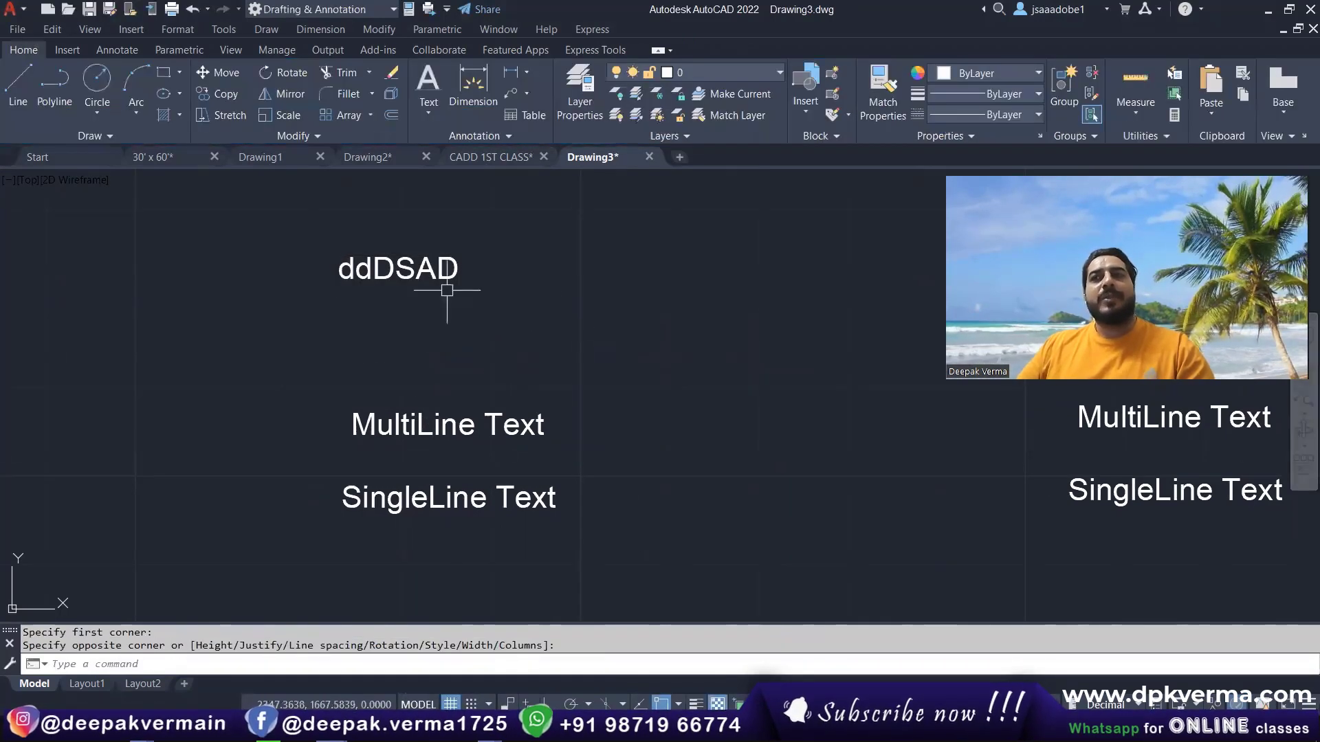
Reopen the test text 'ddDSAD', then erase it
double_click(399, 268)
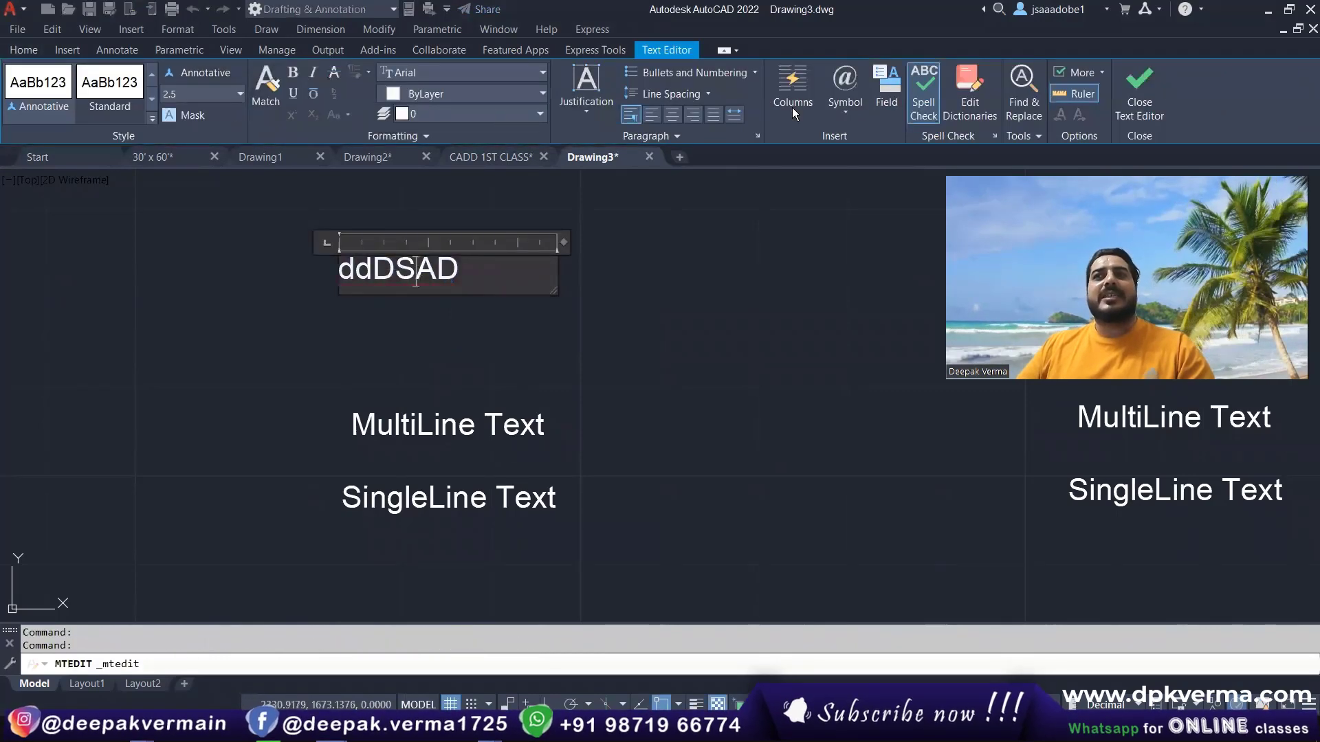
left_click(704, 274)
left_click(424, 274)
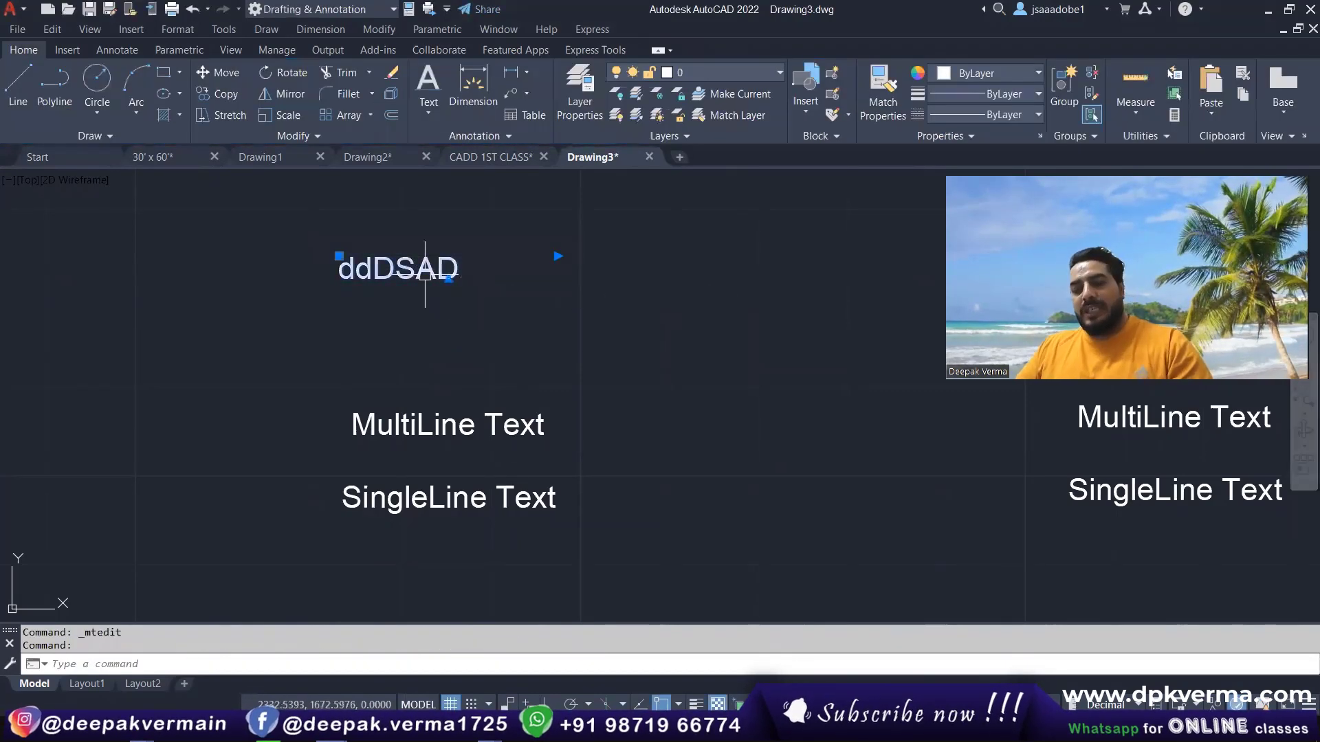
type("e")
key("Return")
Open SingleLine Text for in-place editing and end without changes
middle_click_drag(449, 302, 497, 215)
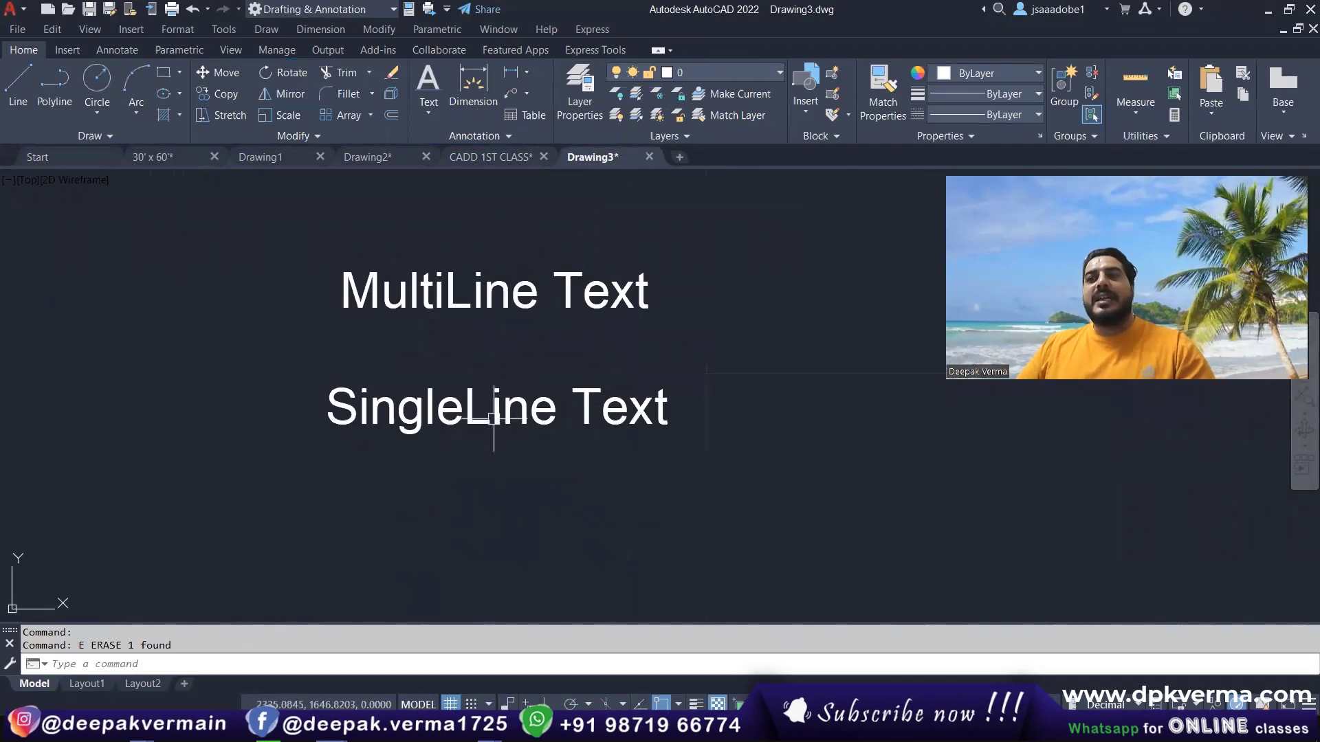
scroll(547, 369, "up", 2)
double_click(422, 451)
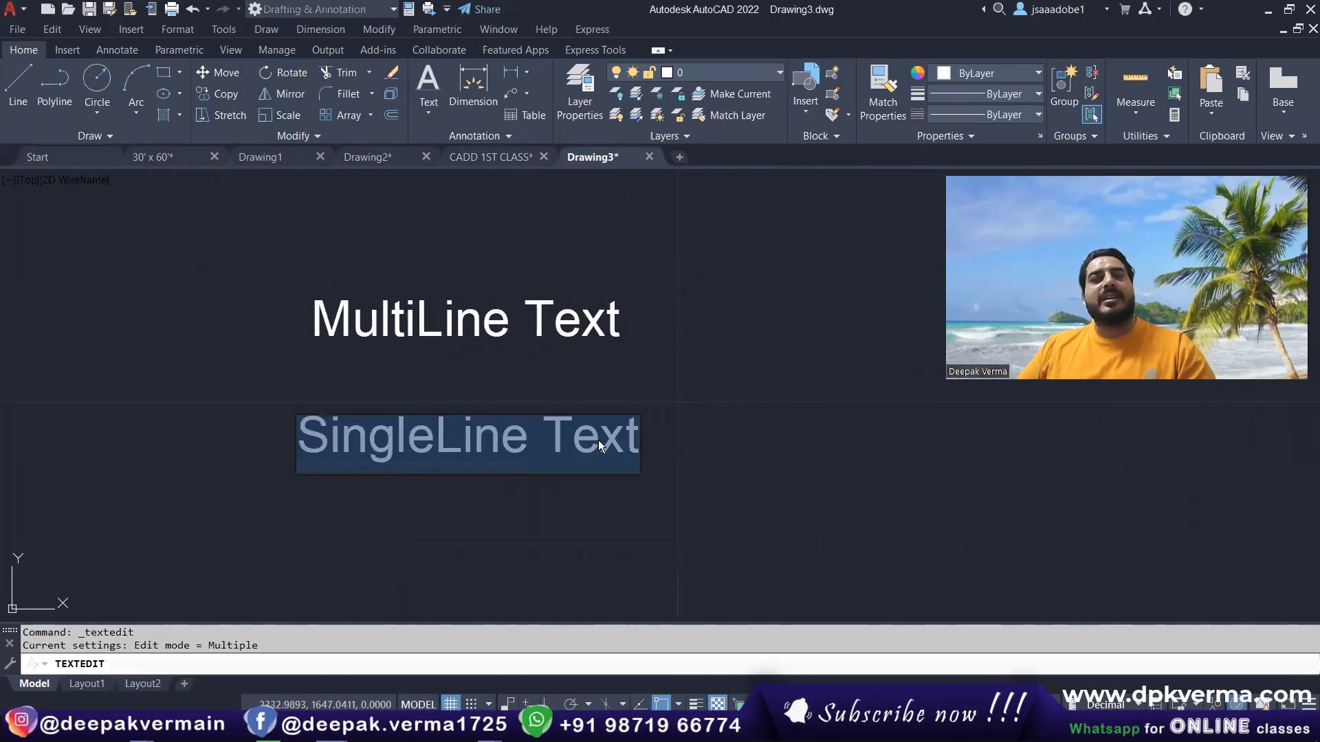
left_click(695, 432)
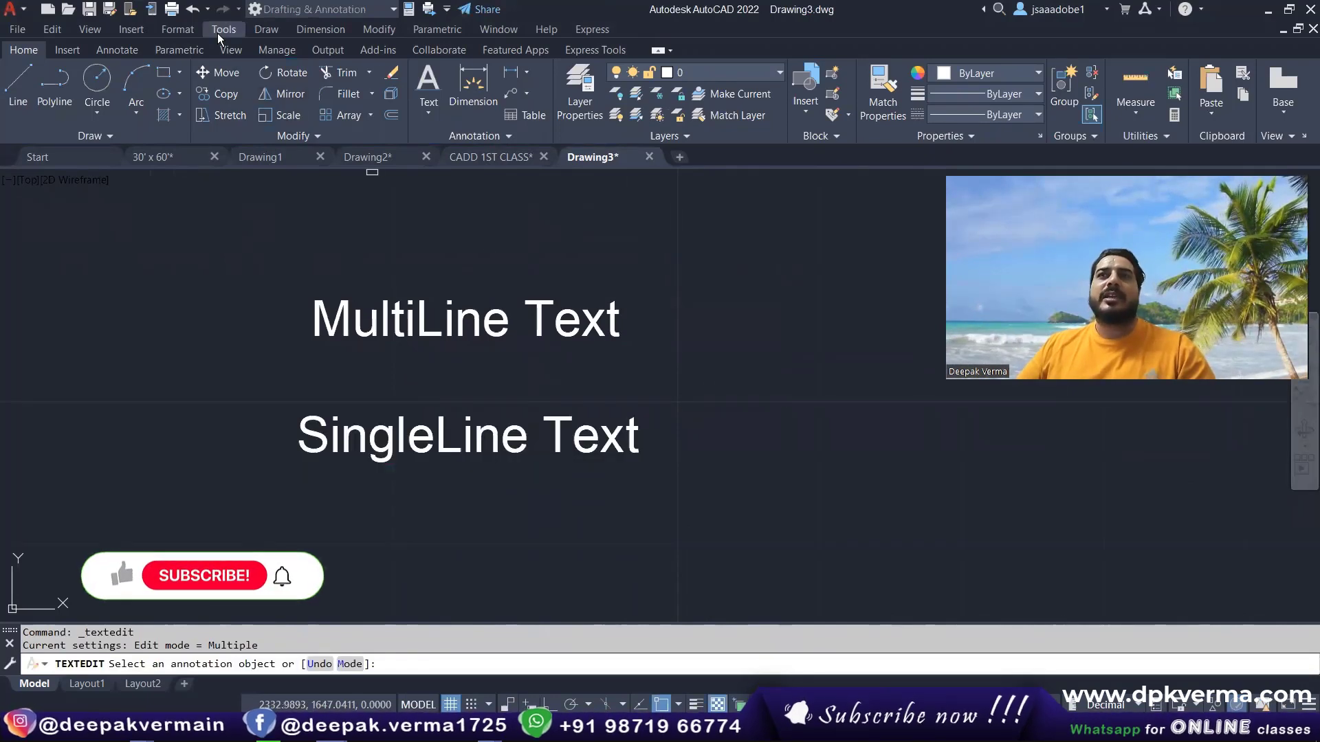
Check the text style settings from the Format menu, then cancel any active command
left_click(179, 29)
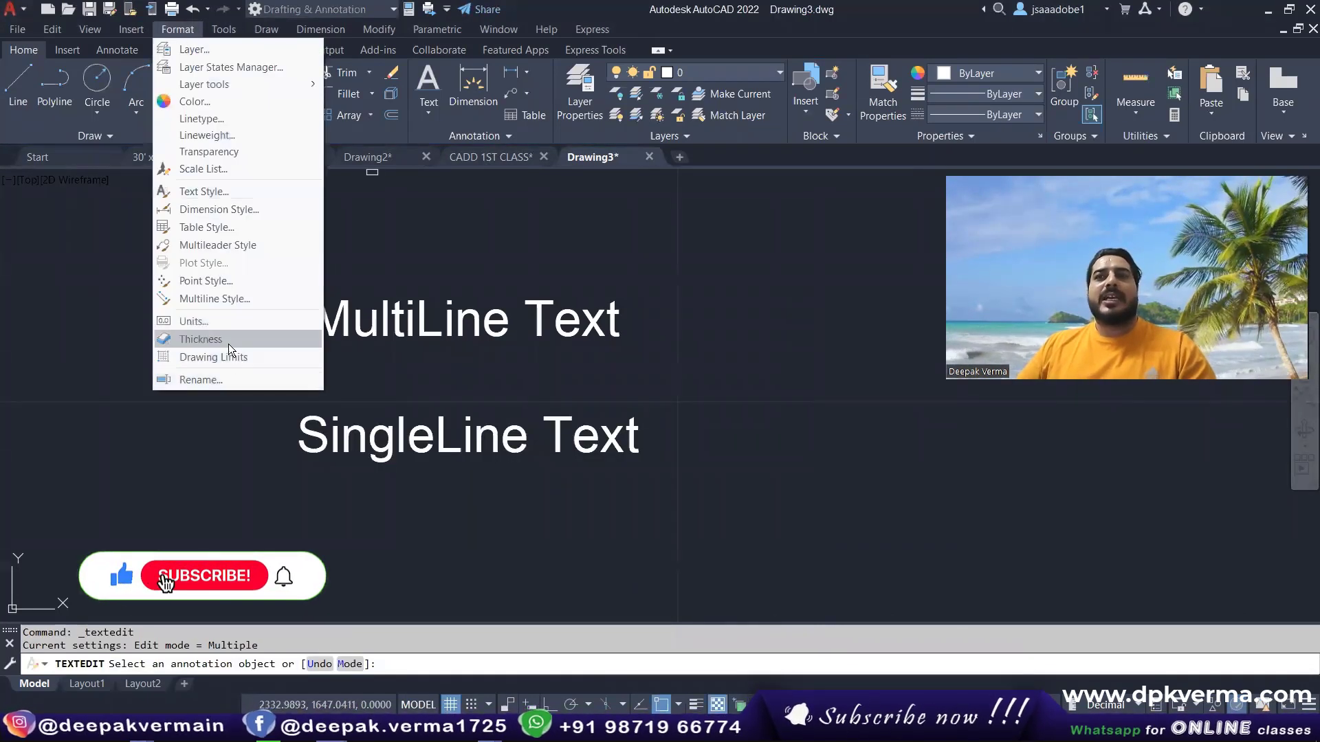
left_click(210, 192)
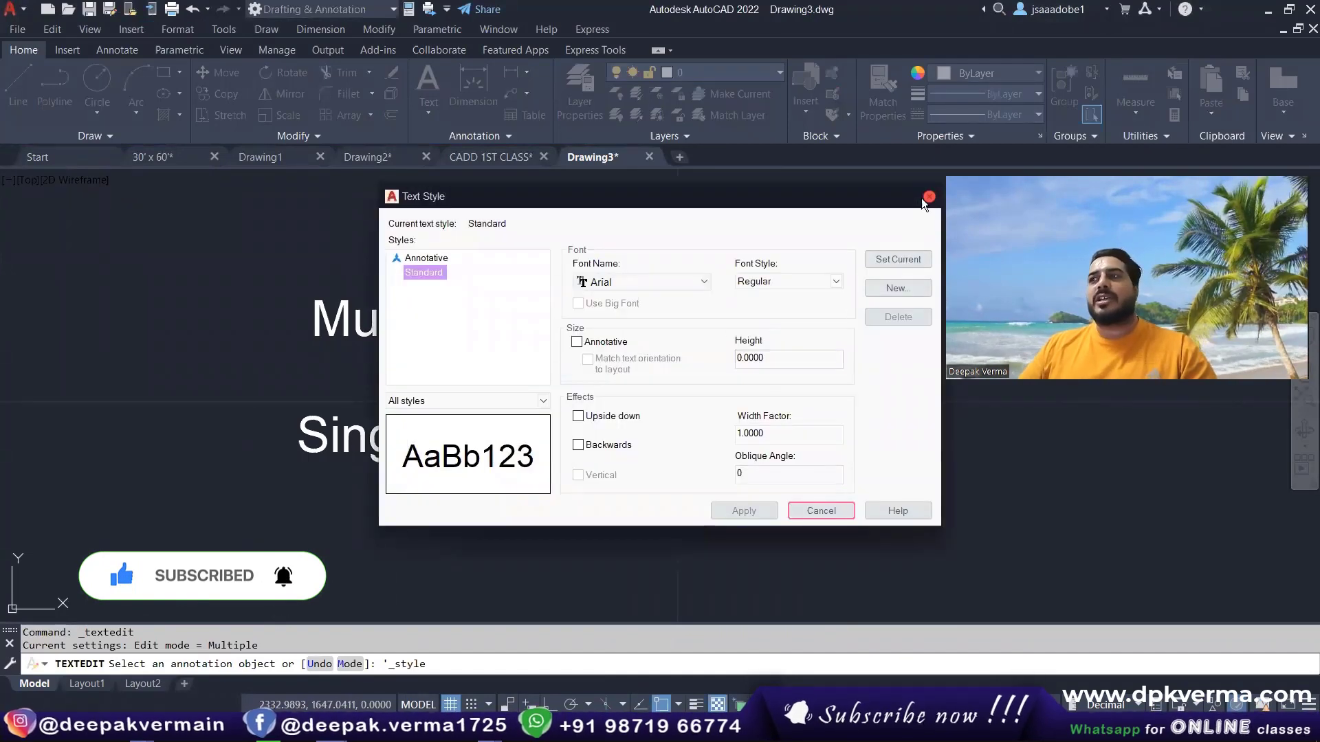
left_click(929, 197)
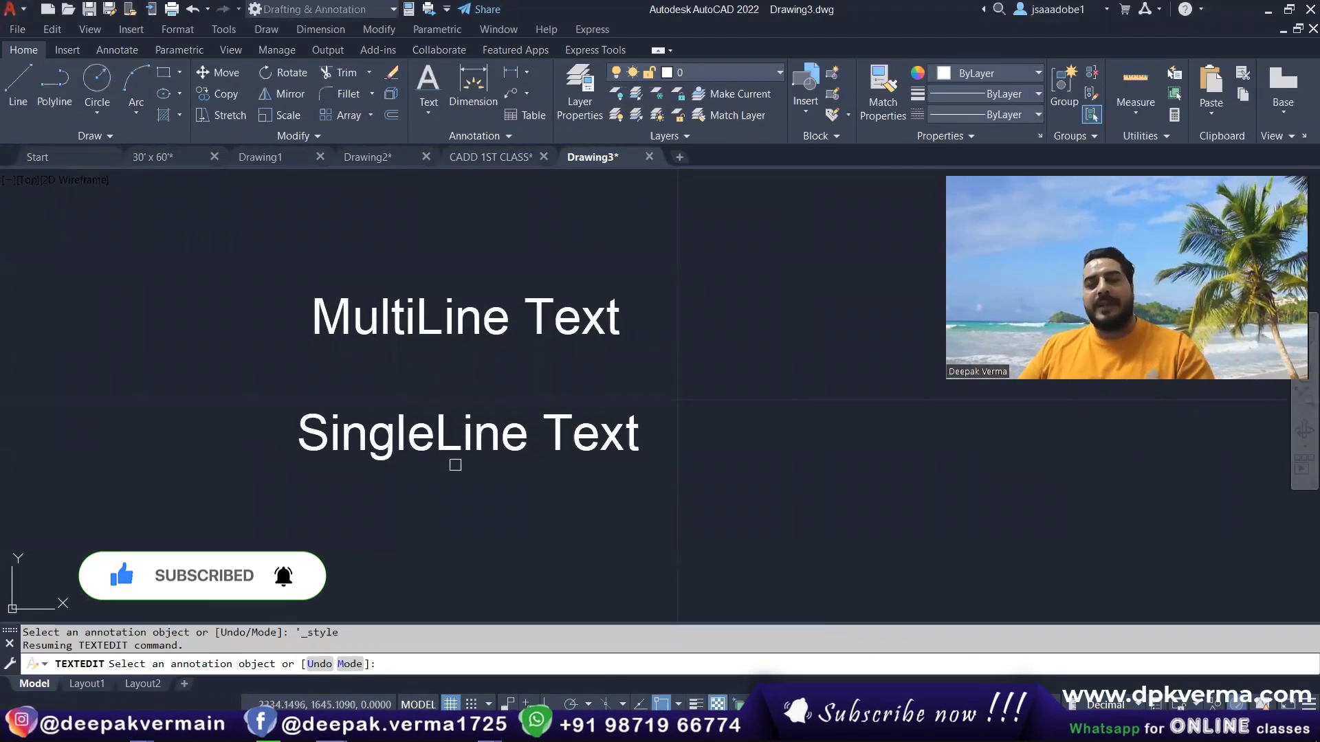
key("Escape")
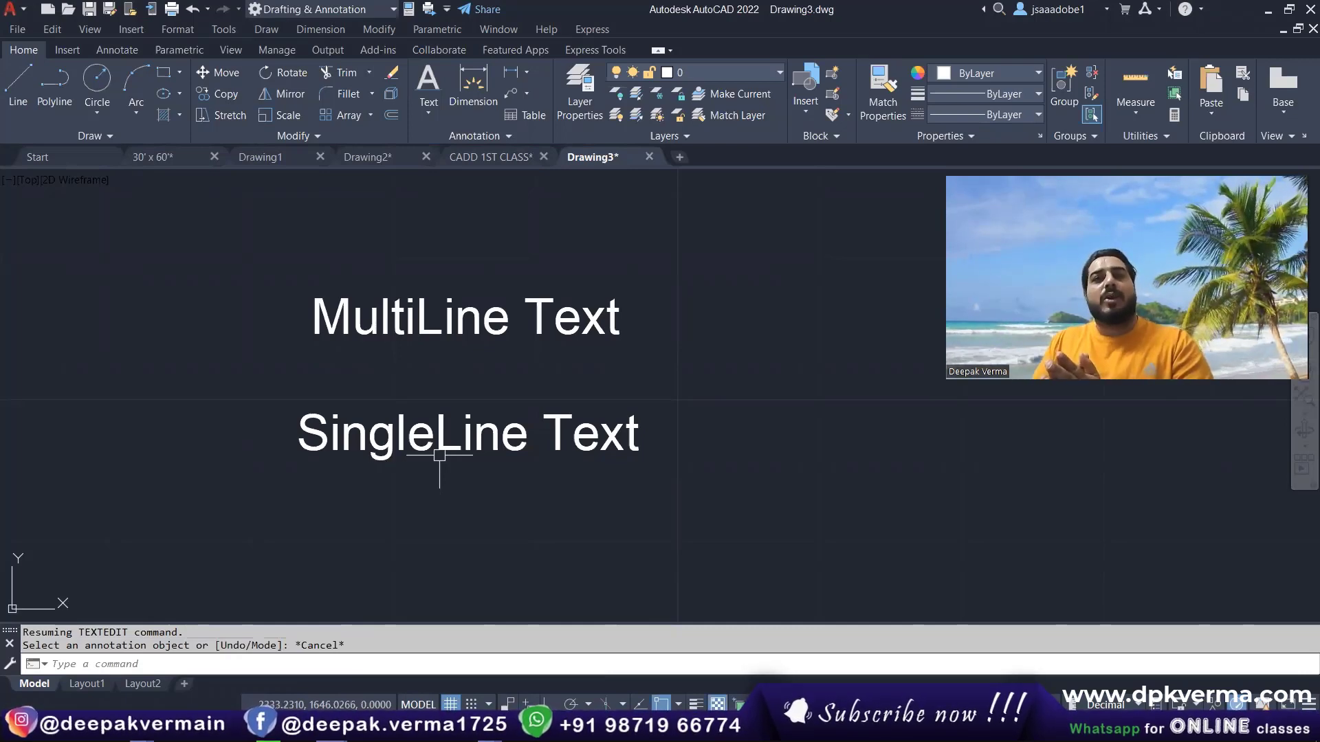
key("Escape")
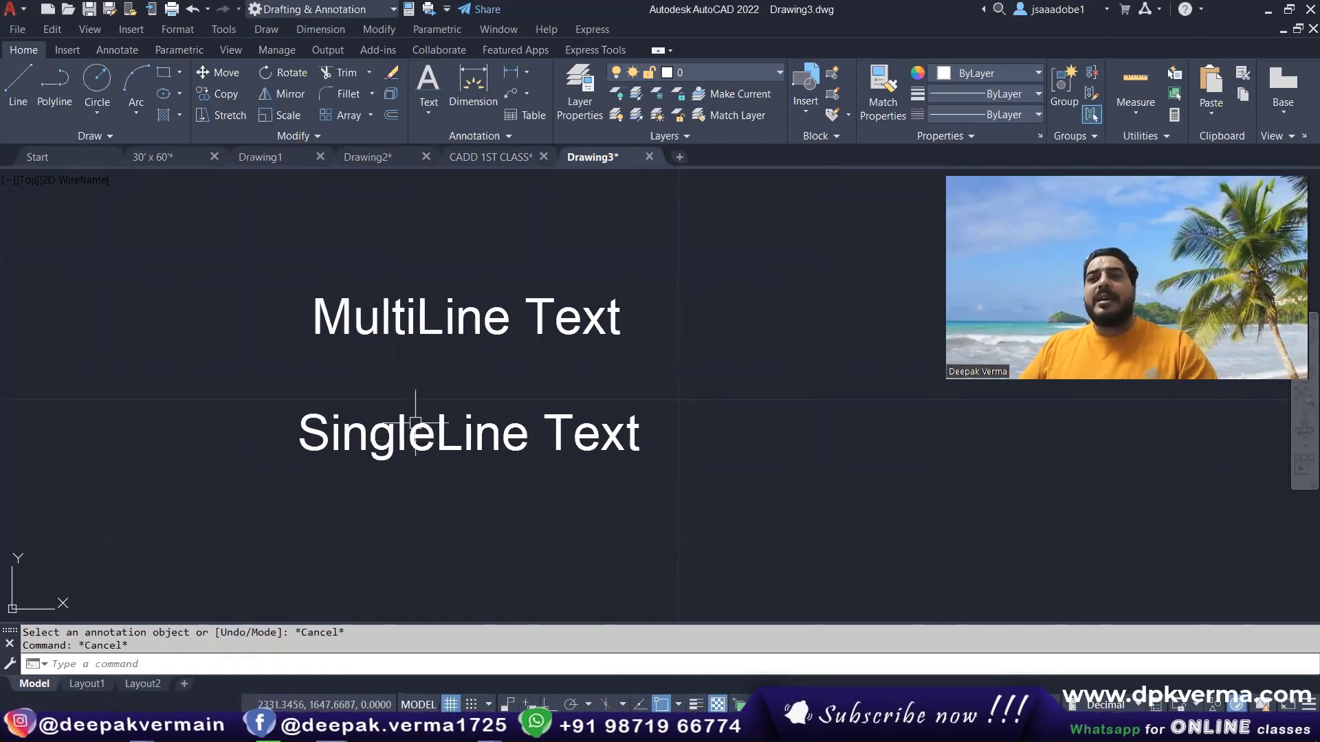
scroll(415, 422, "up", 2)
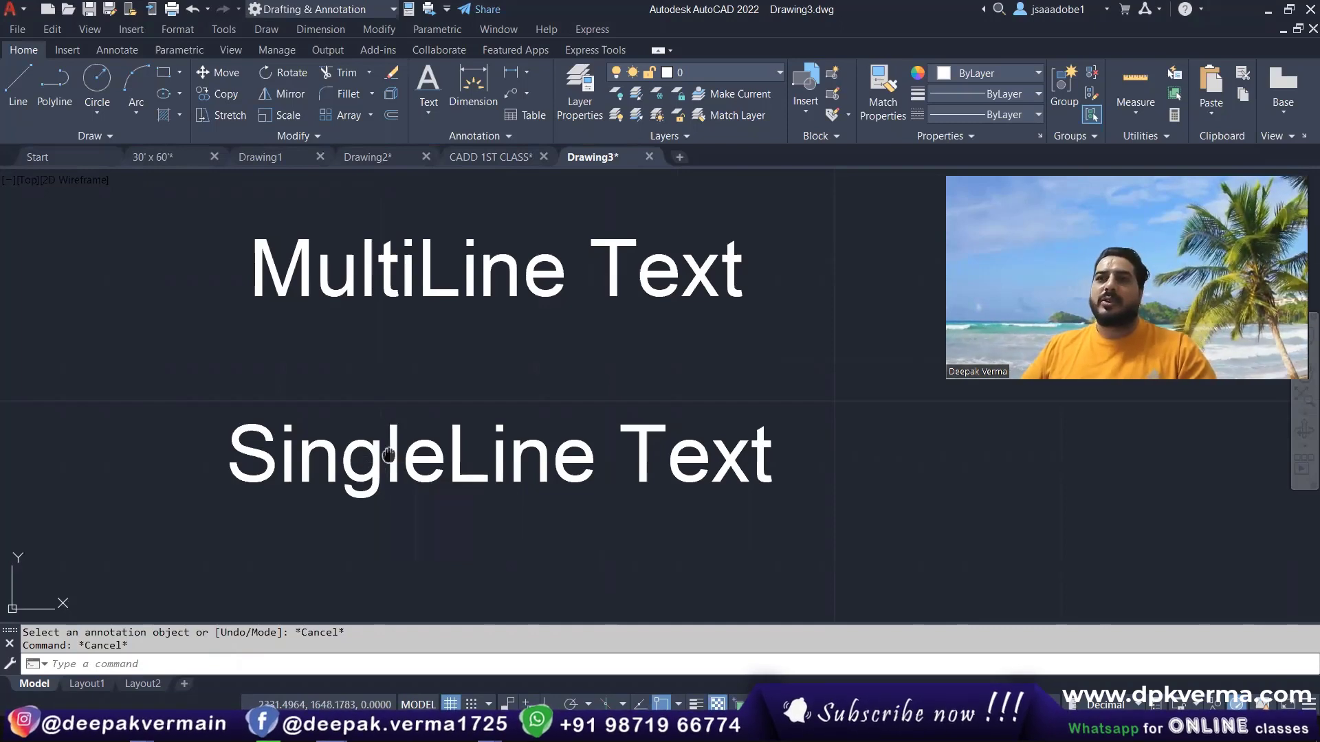
Convert SingleLine Text to a multiline text object with TXT2MTXT
middle_click_drag(382, 457, 373, 463)
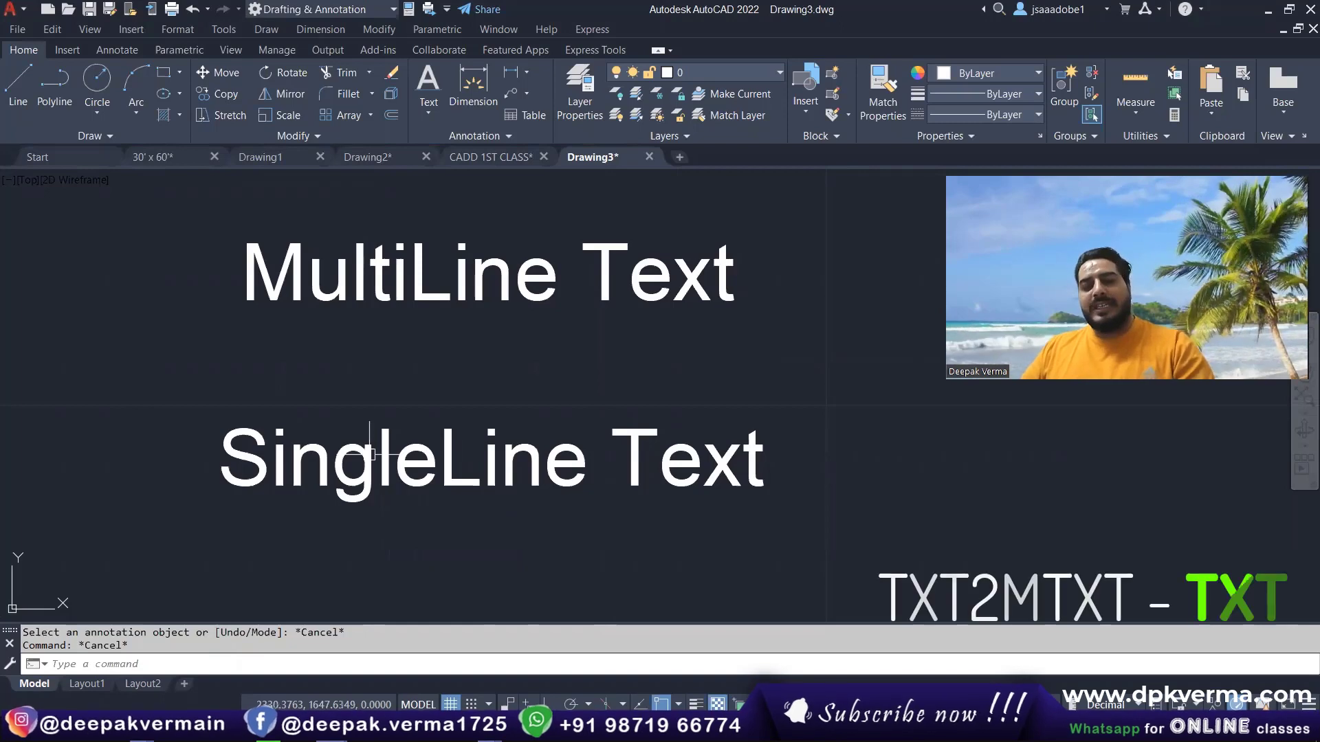
type("txt2mtxt")
key("Escape")
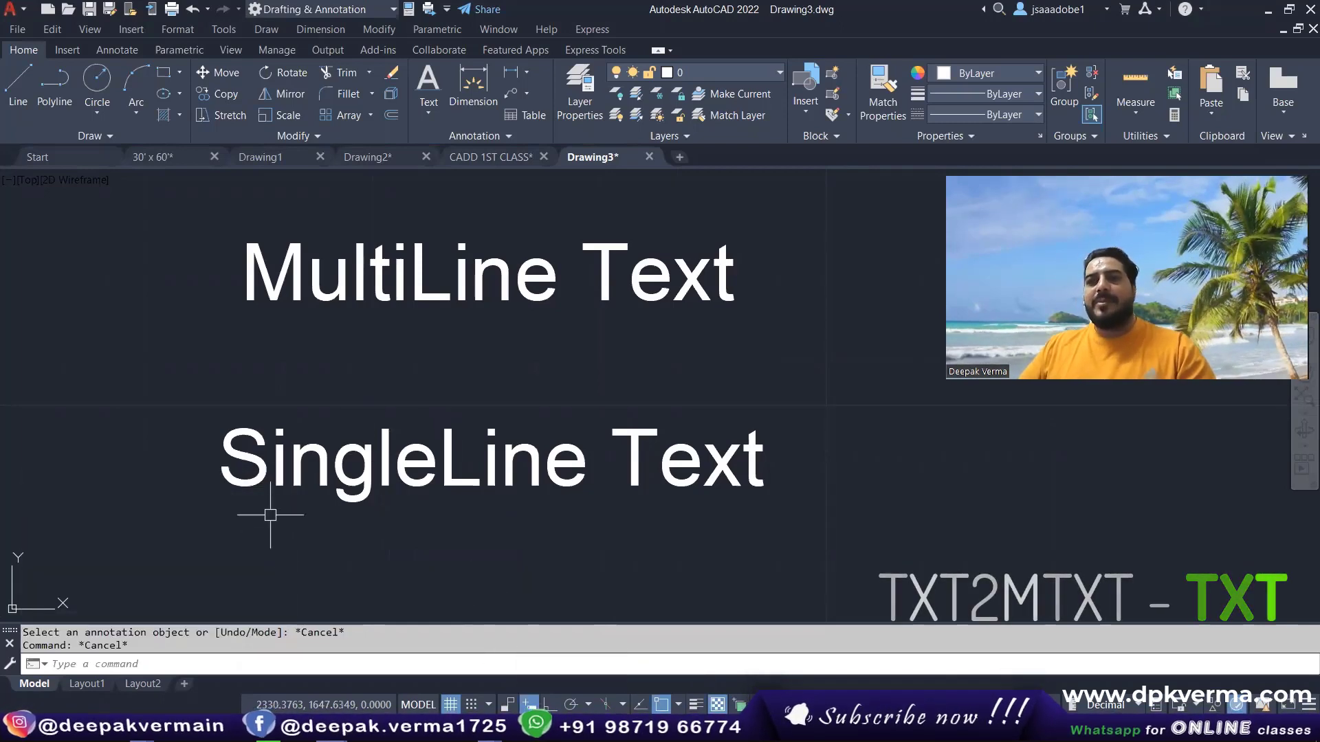
middle_click_drag(642, 385, 517, 391)
type("t")
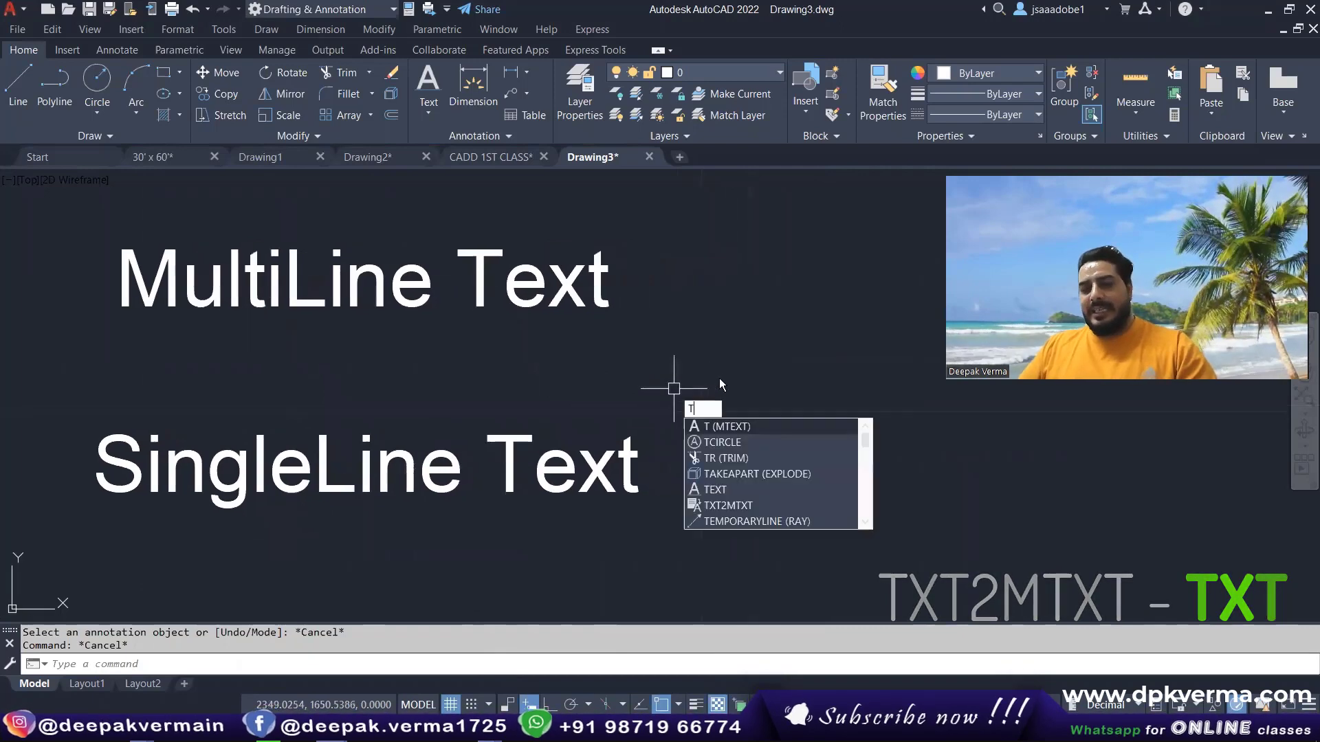
type("xt")
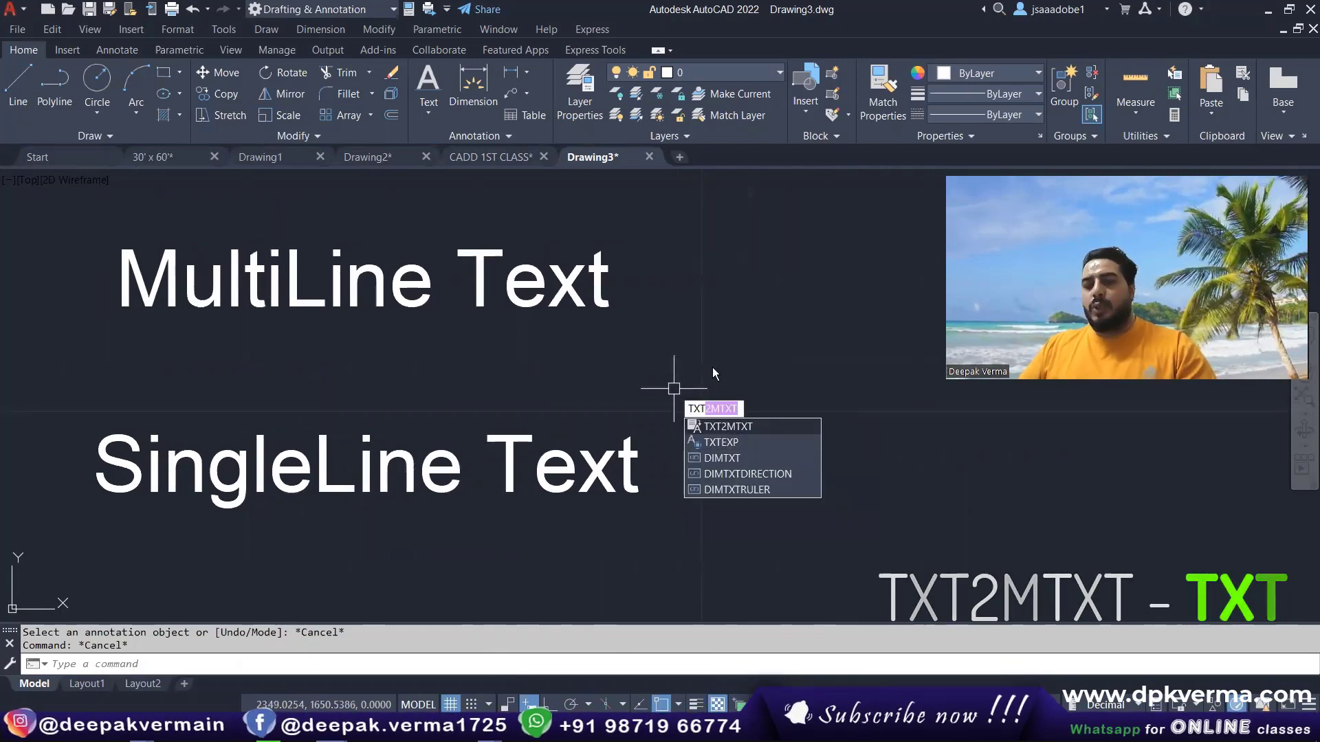
type("2")
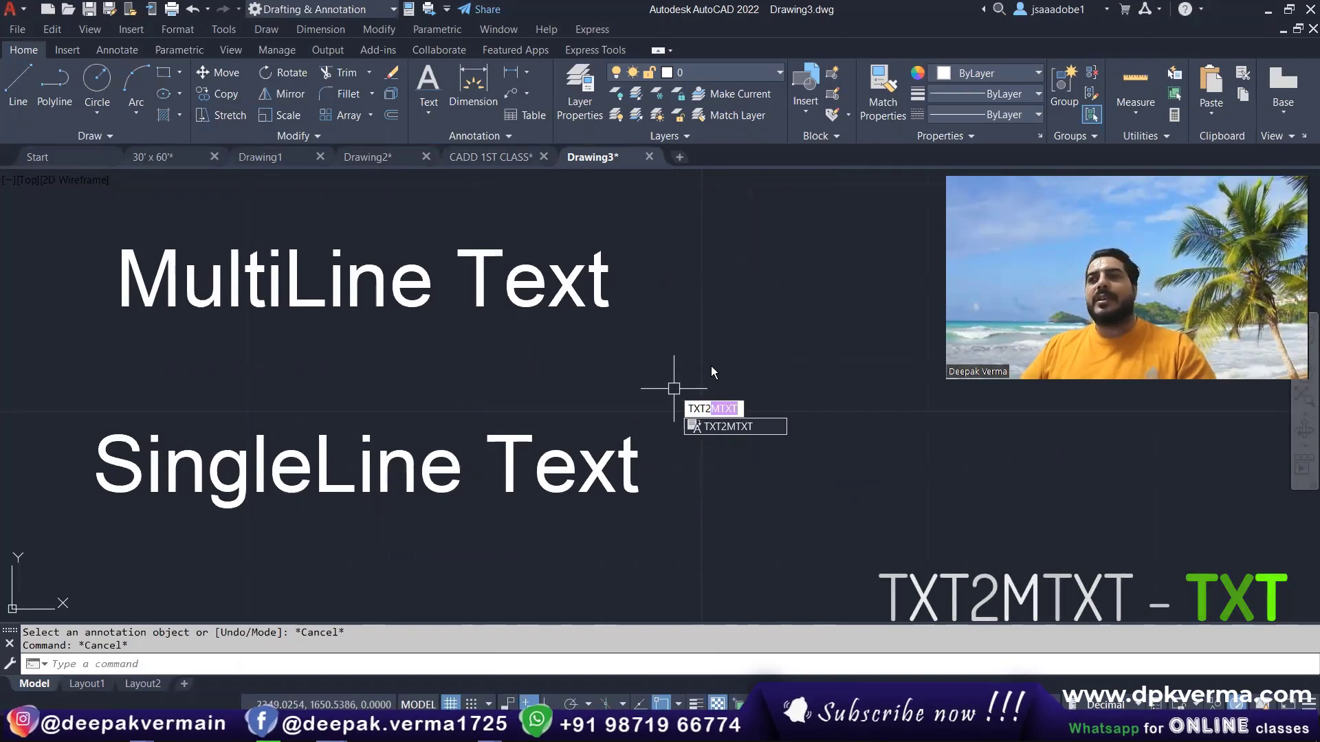
key("Return")
middle_click_drag(710, 365, 770, 337)
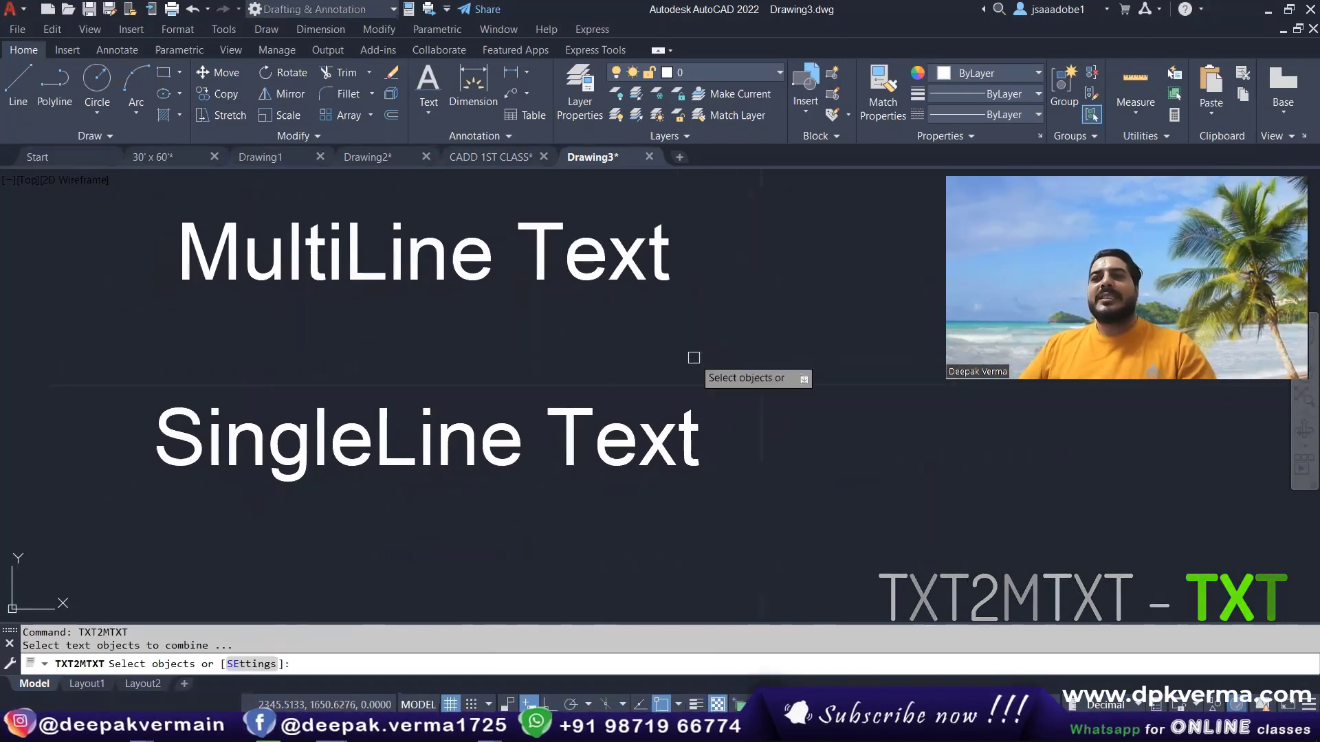
left_click(460, 434)
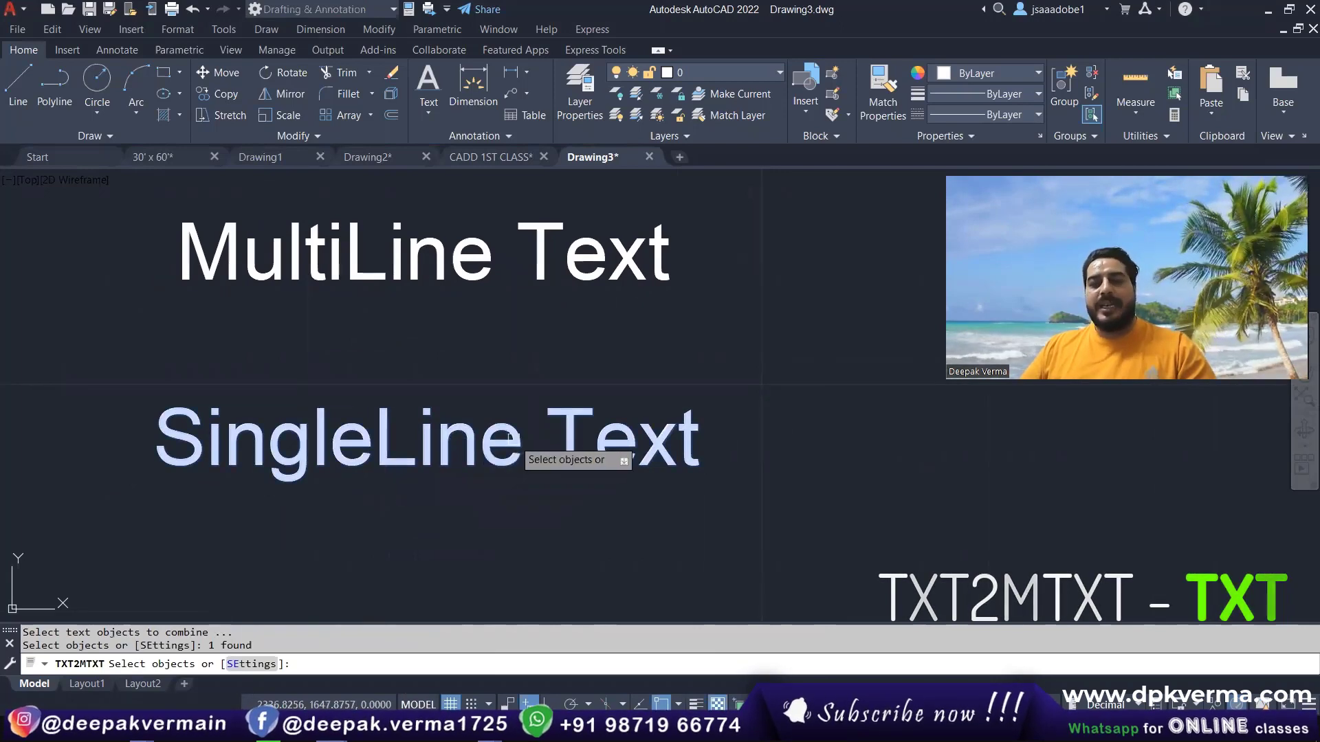
key("Return")
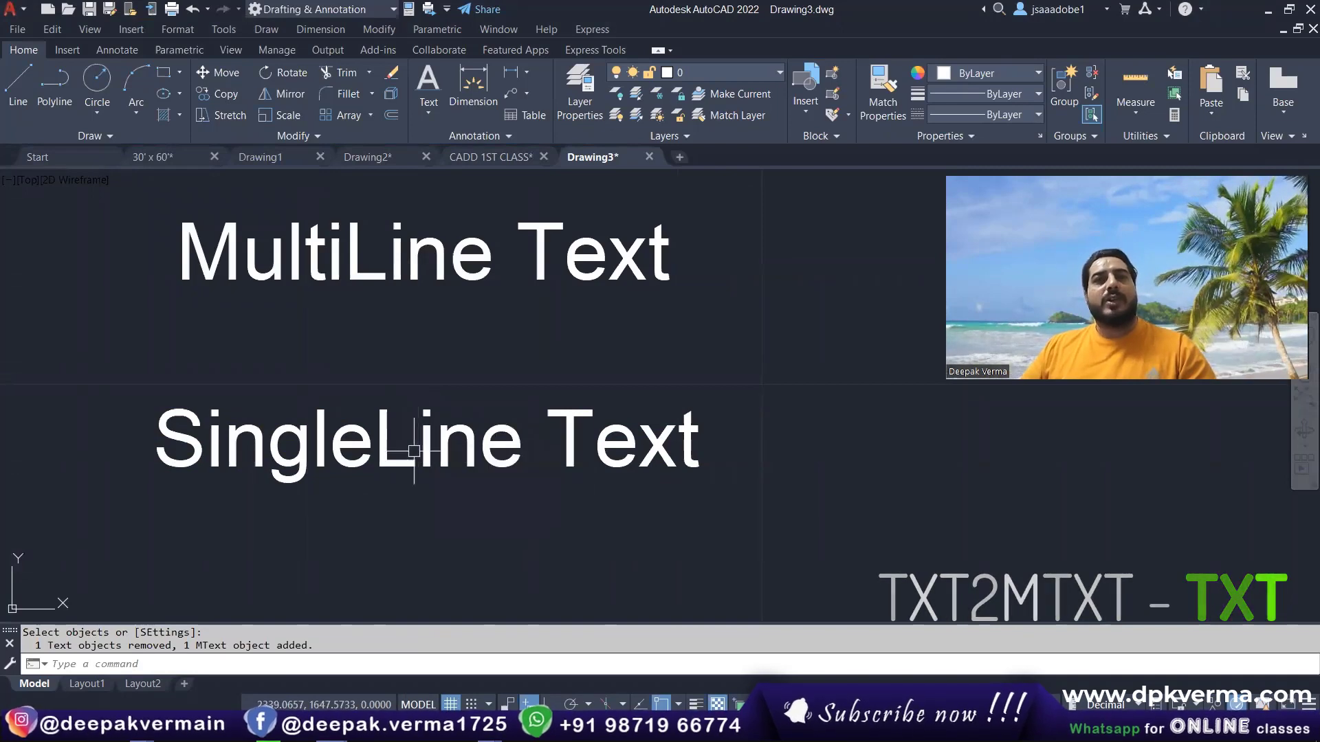
Reopen the converted SingleLine Text to confirm it edits as MText, then close the editor
left_click(427, 433)
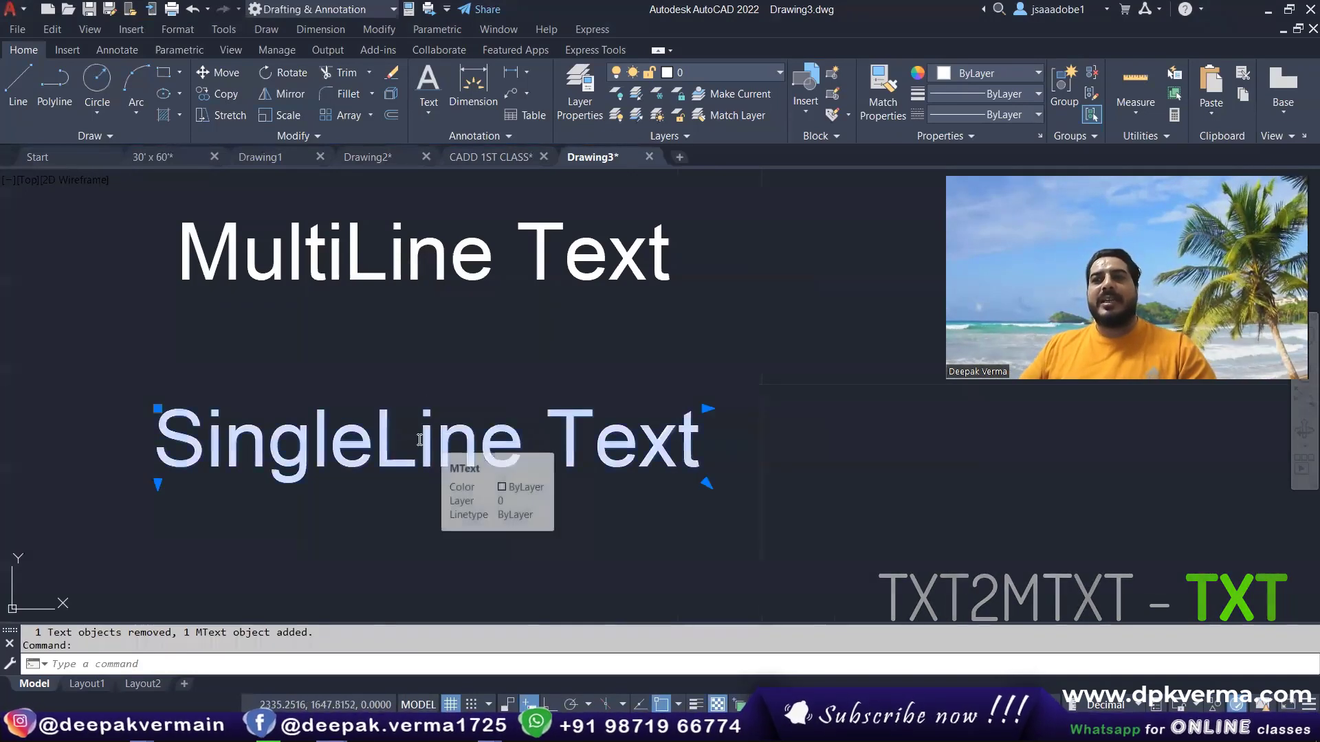
double_click(427, 433)
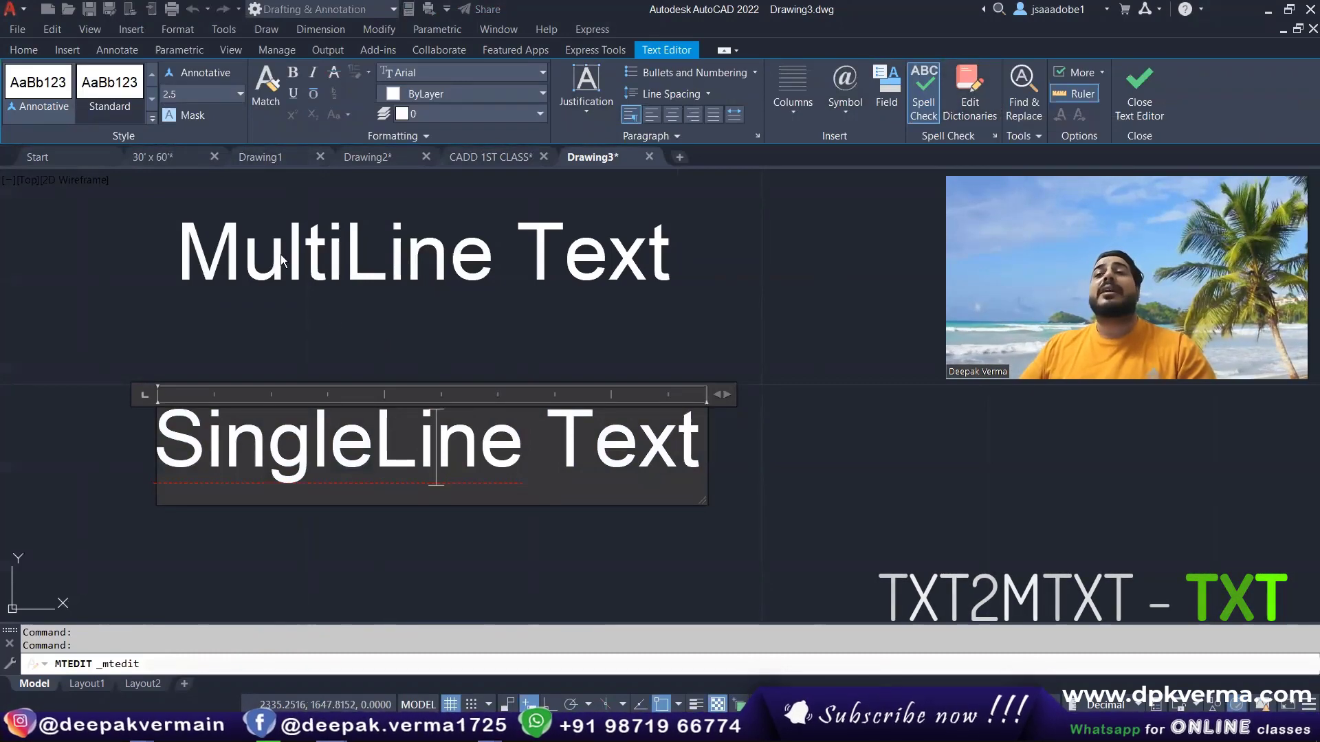
left_click(516, 322)
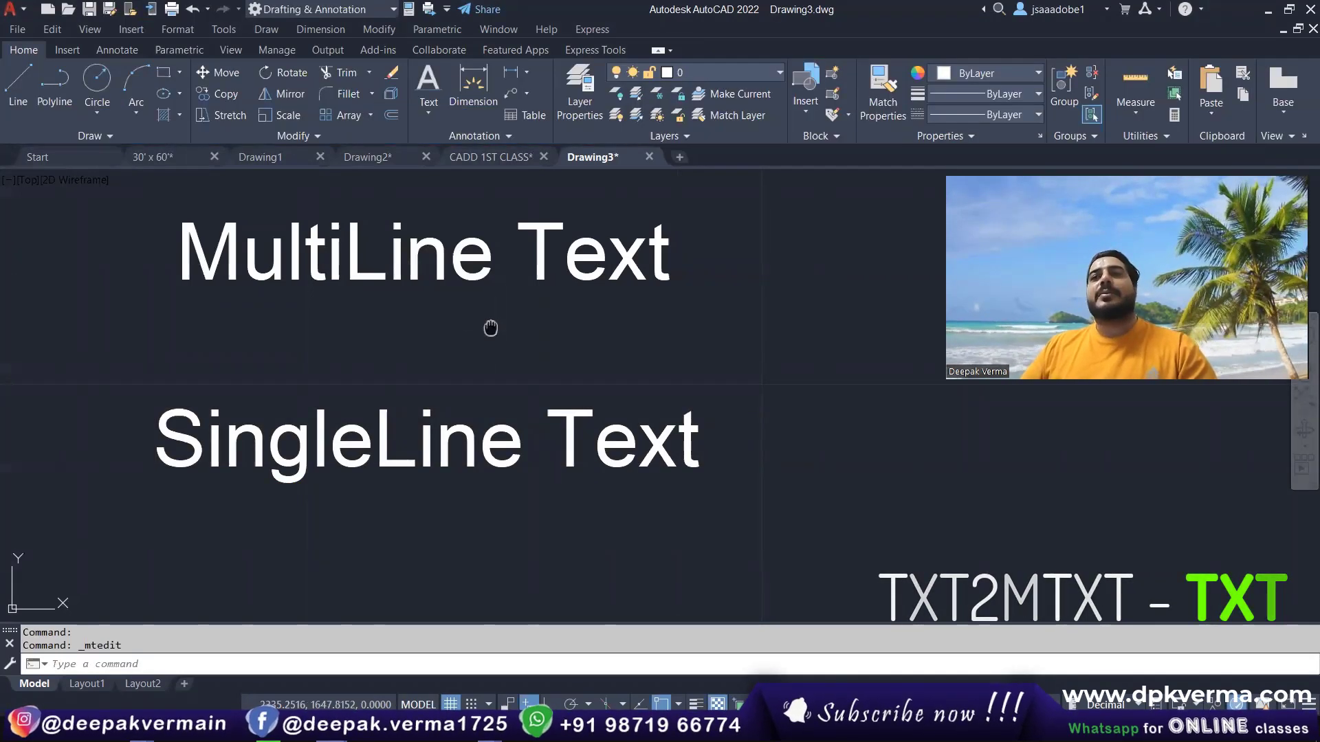
middle_click_drag(489, 326, 488, 343)
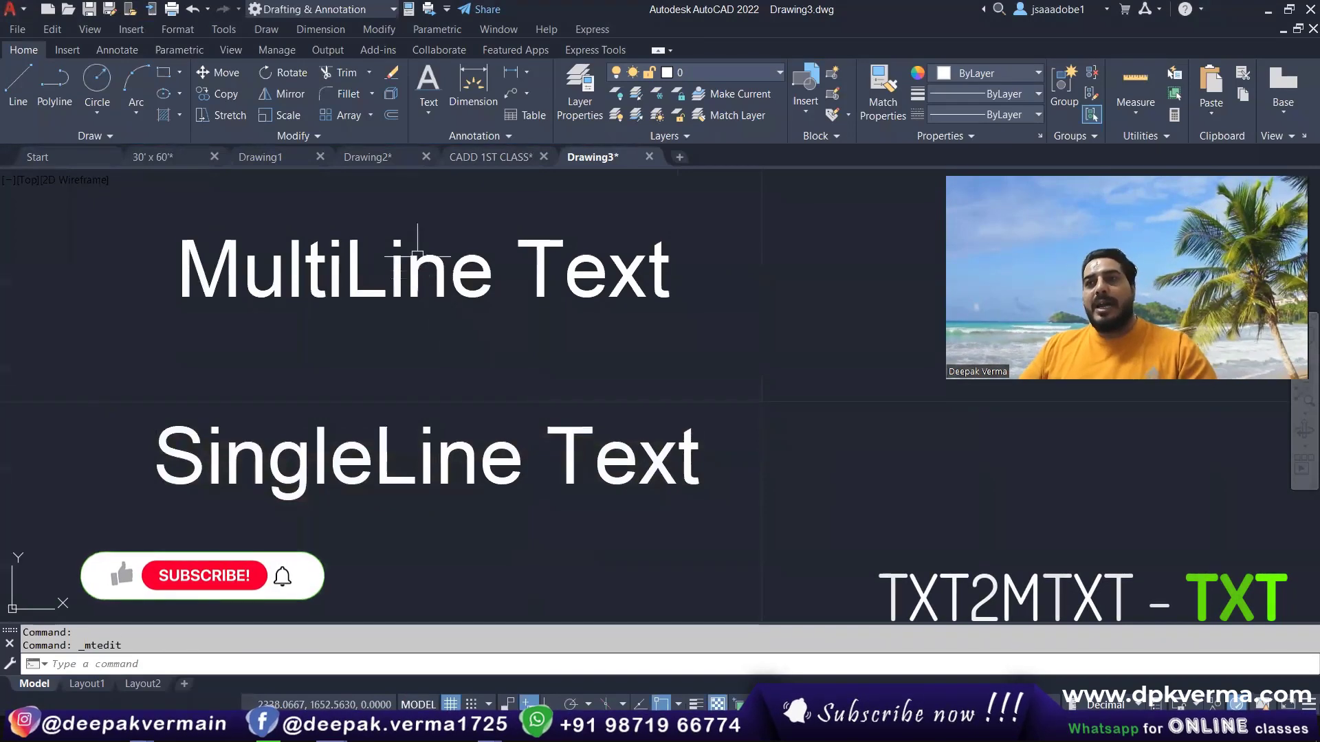
Combine MultiLine Text and SingleLine Text into one MText with TXT2MTXT
left_click(434, 305)
left_click(412, 457)
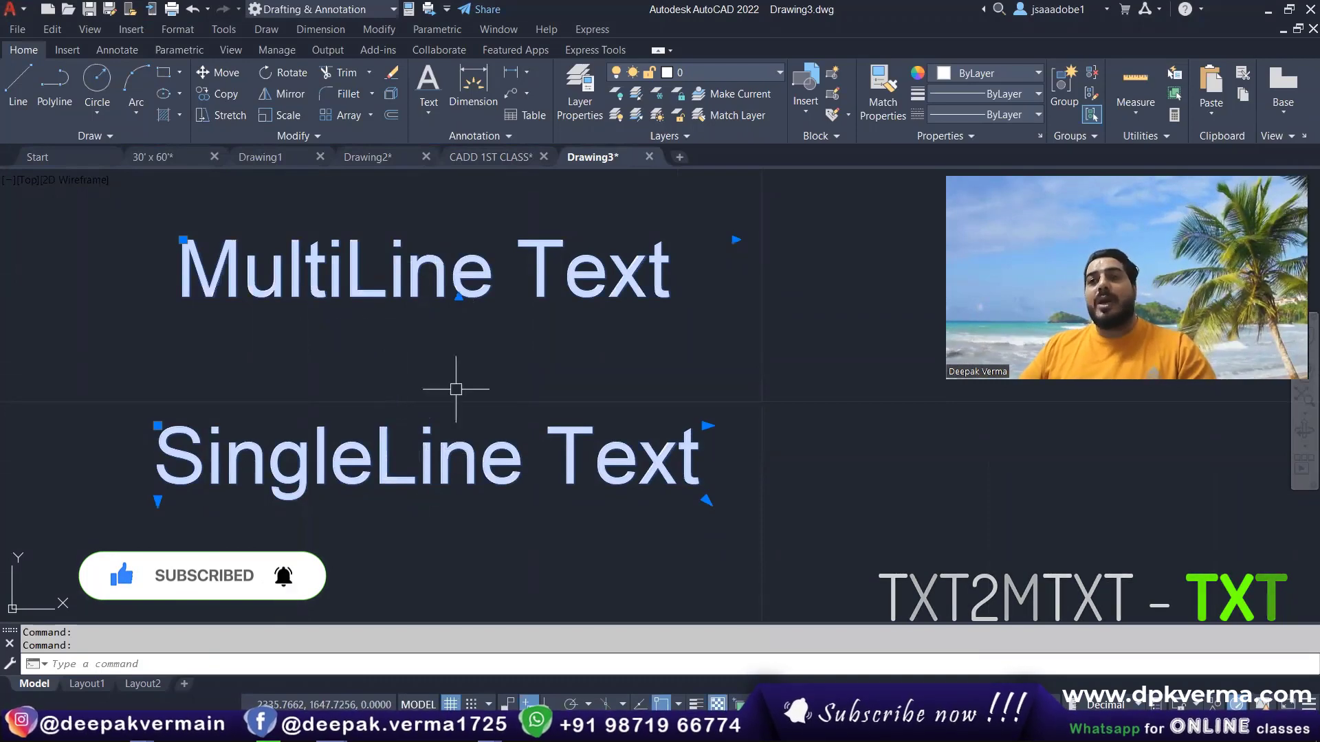
key("Escape")
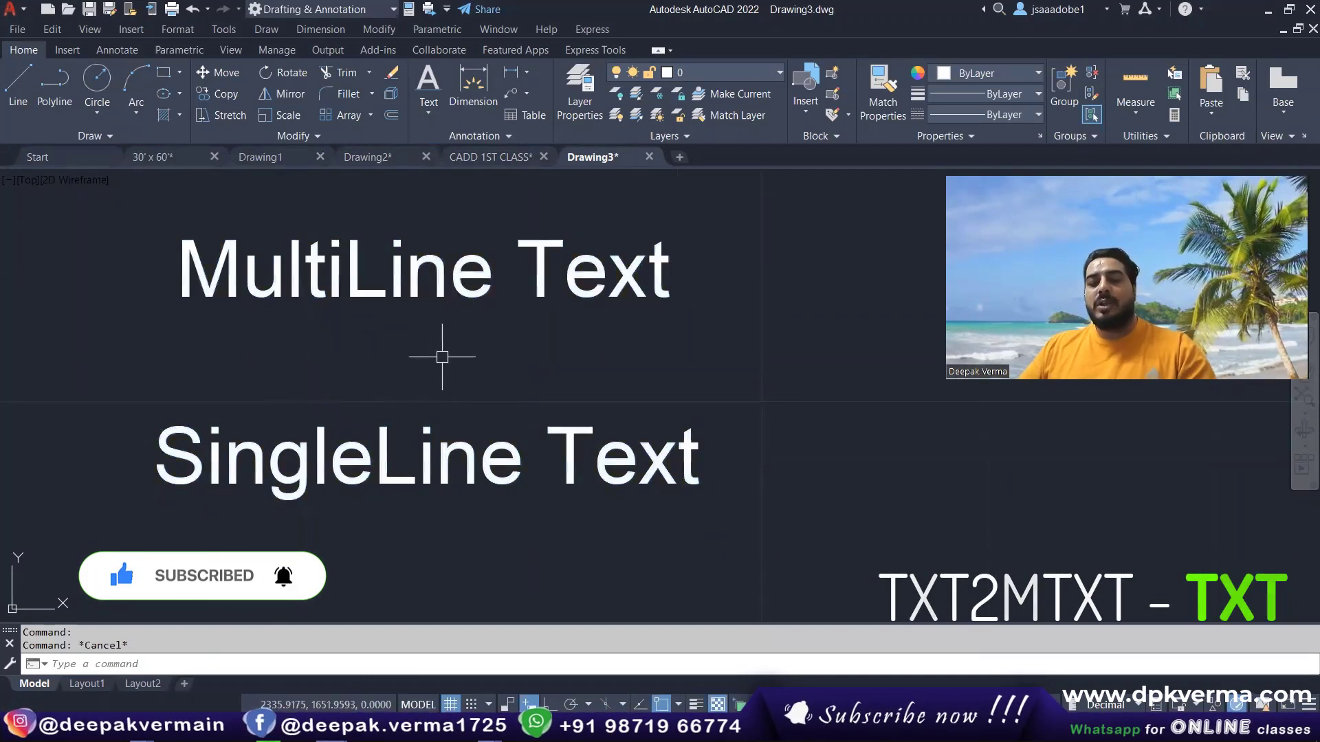
type("TXT")
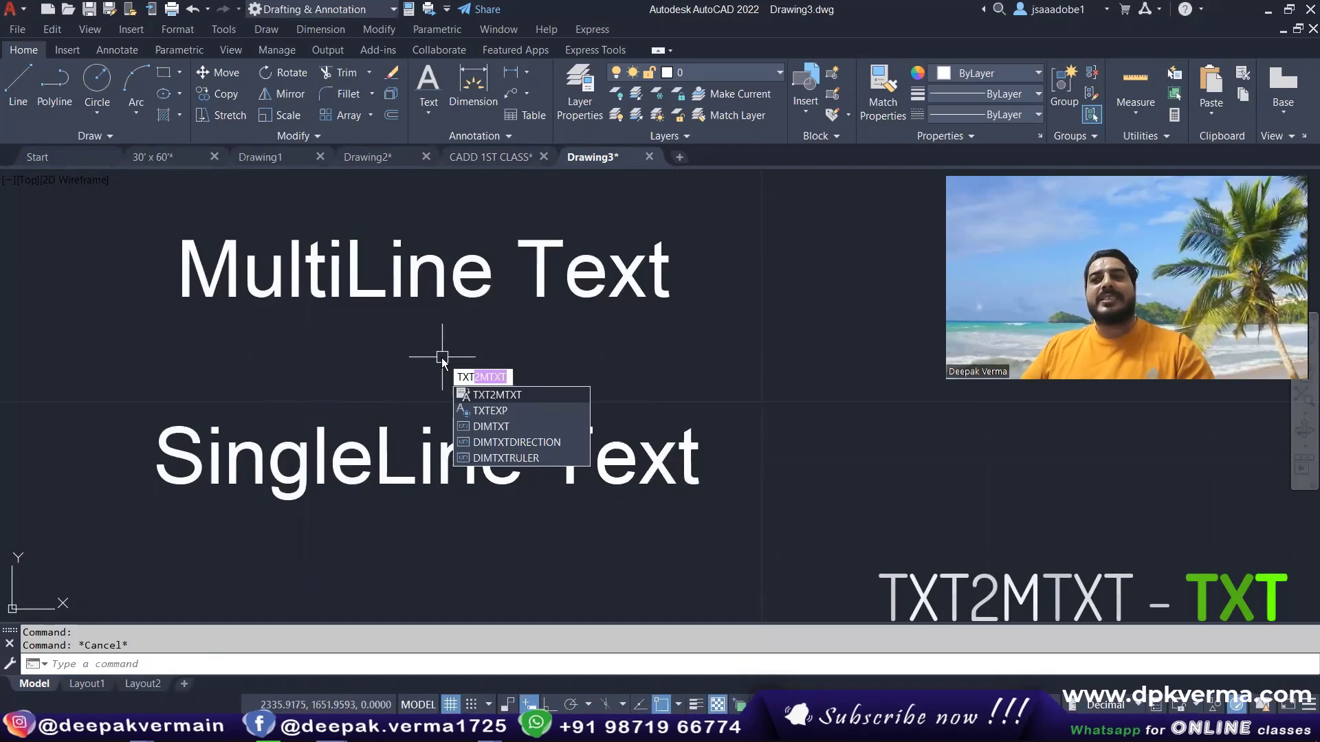
key("Return")
left_click(416, 282)
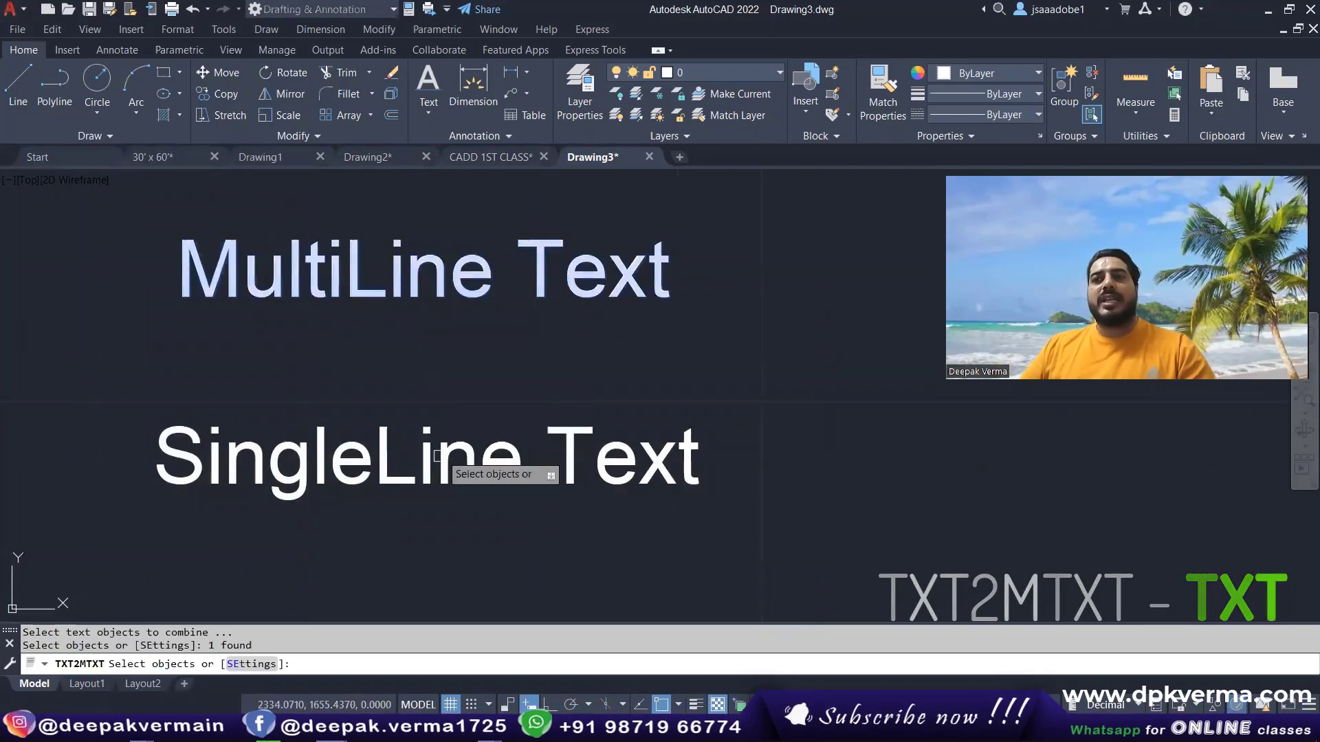
left_click(438, 455)
key("Return")
Open the combined MText to verify both lines, then close the editor
left_click(421, 270)
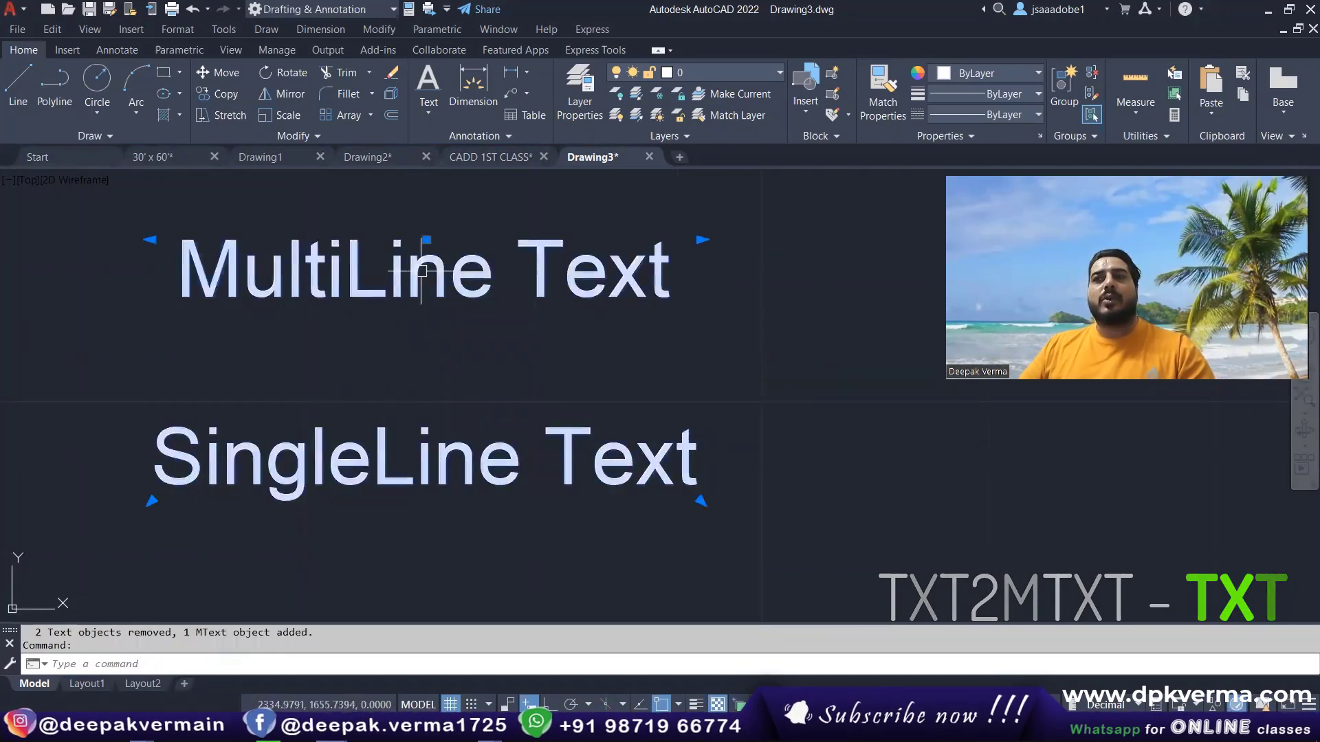
left_click(413, 280)
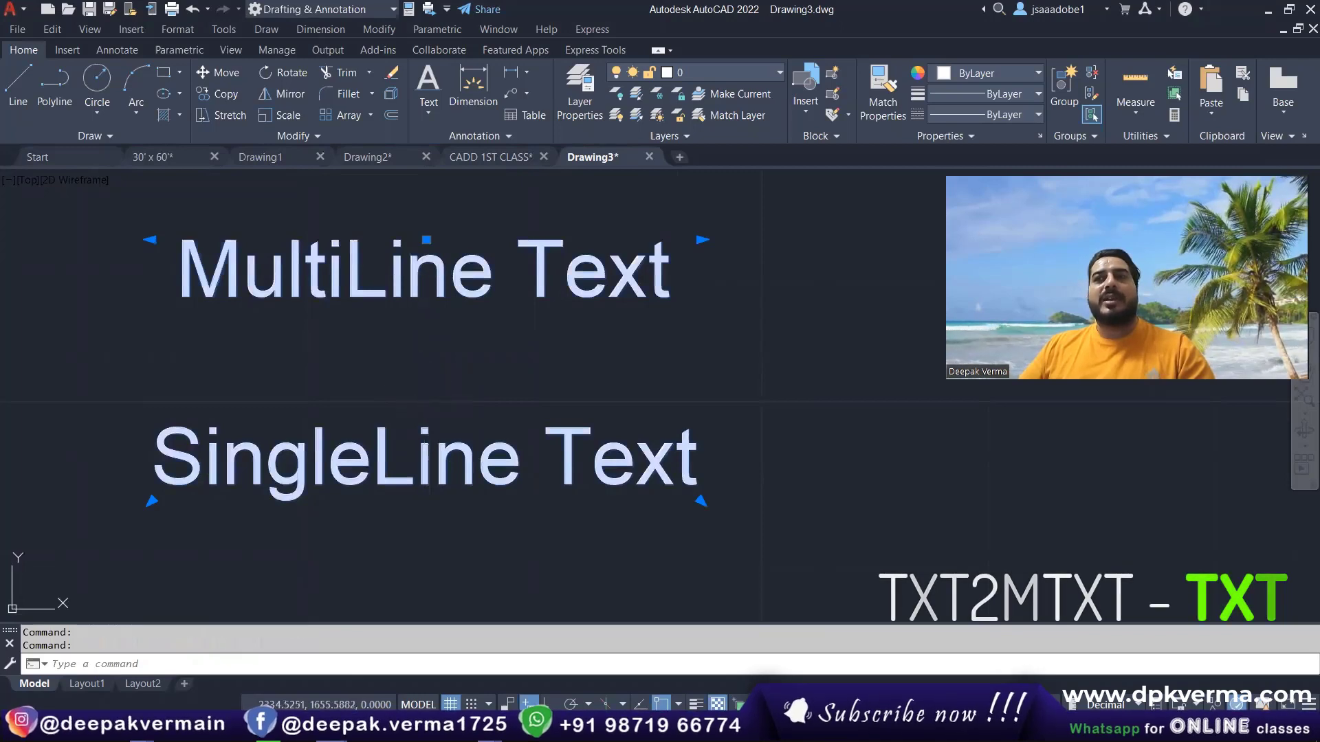
double_click(335, 382)
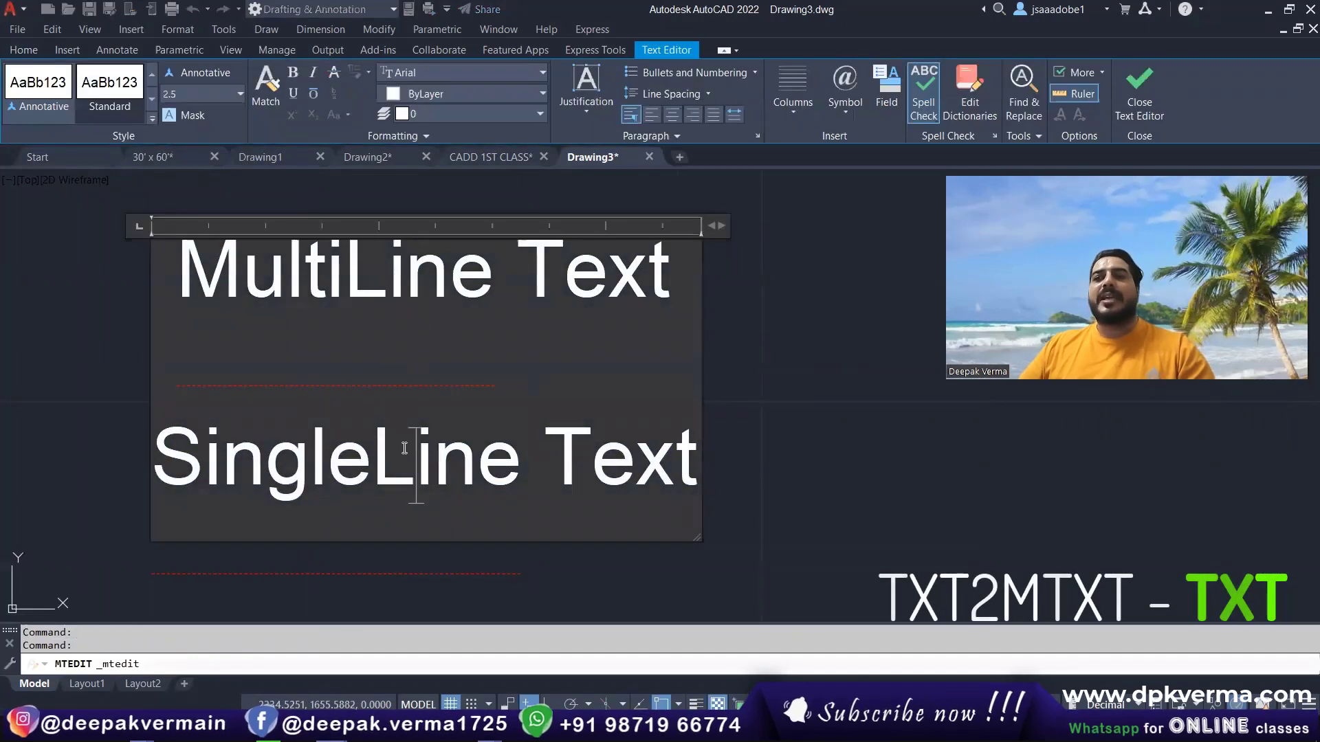
left_click(707, 402)
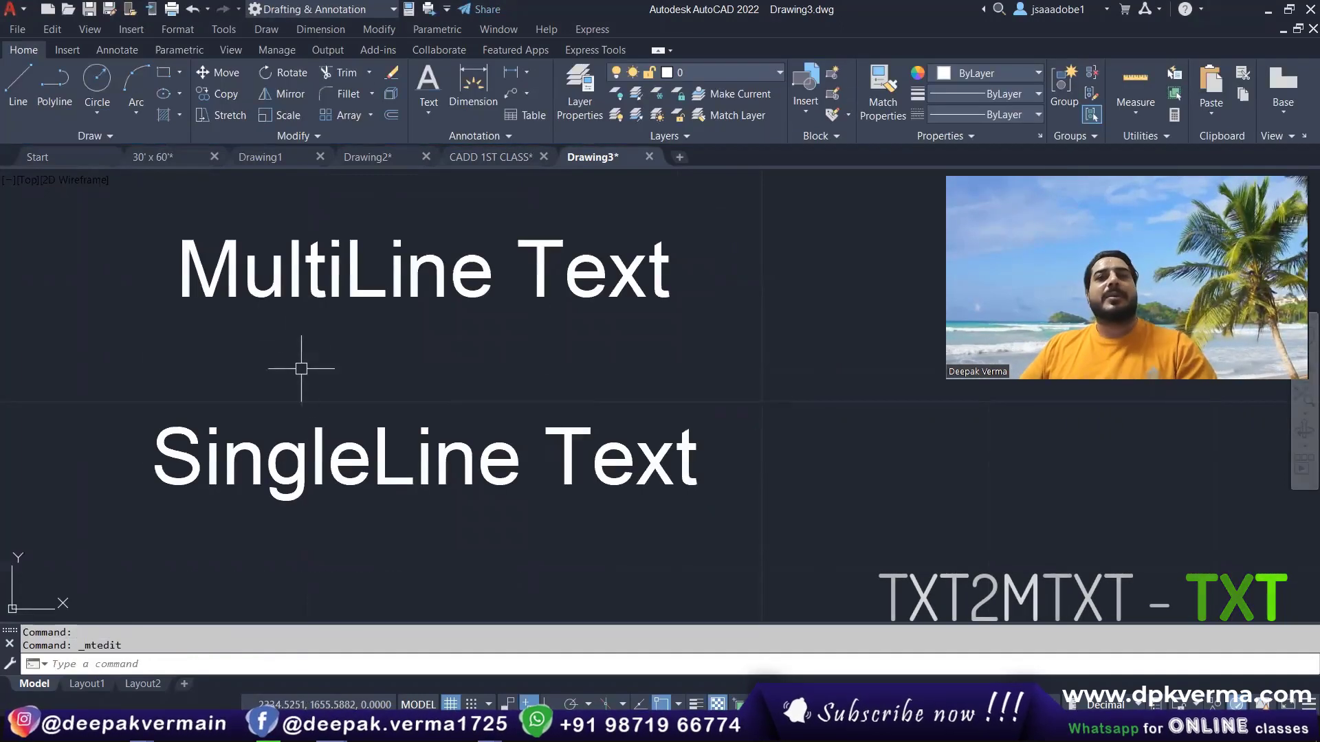